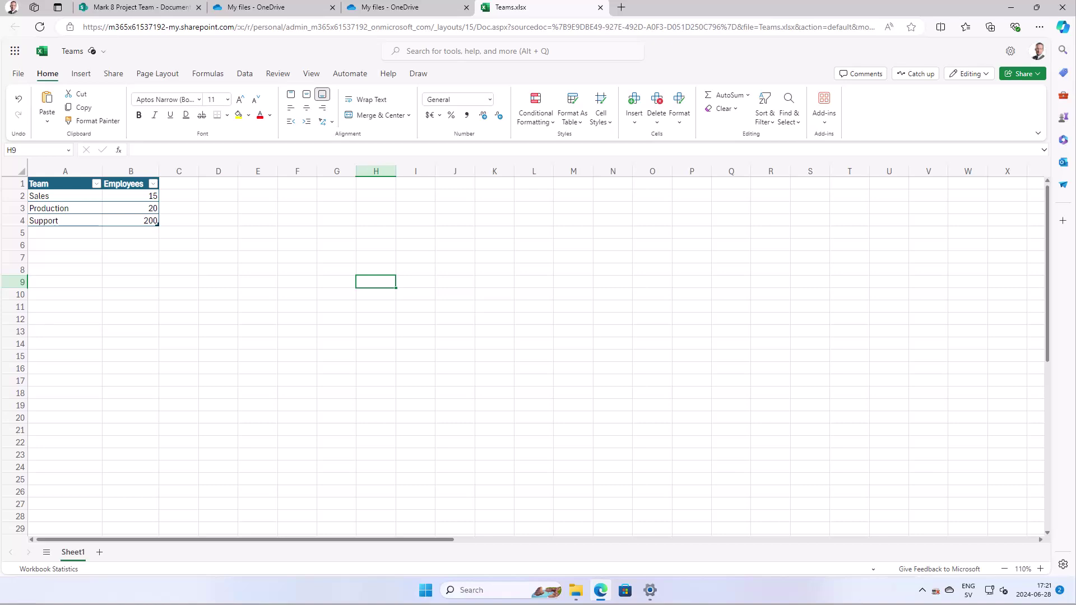
- Show the Automate tab's Office Scripts for Teams.xlsx, then select cells C4, D5 and B7
left_click(349, 76)
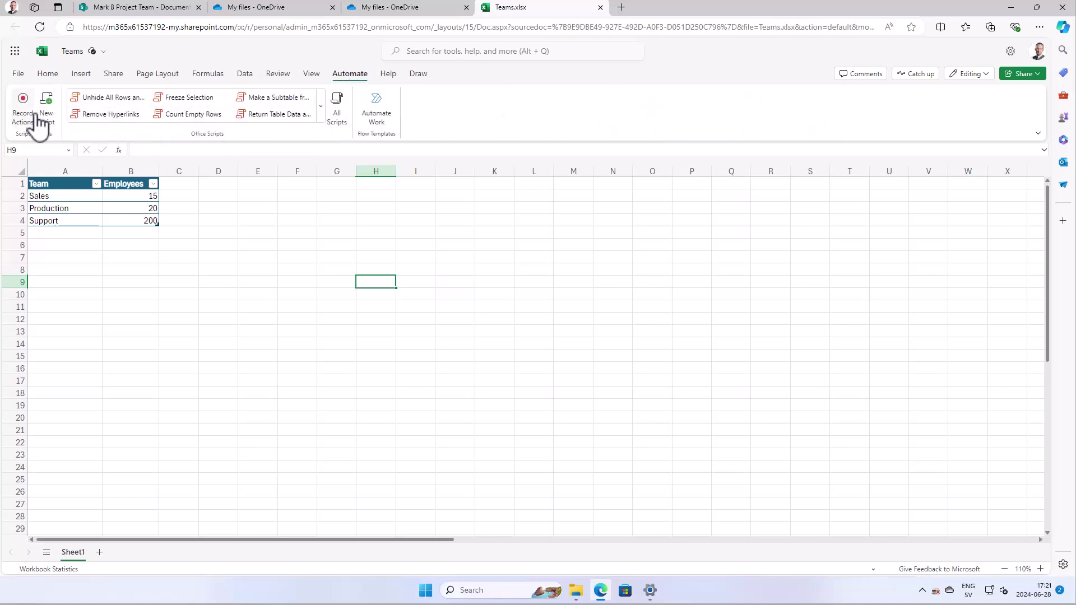
left_click(183, 218)
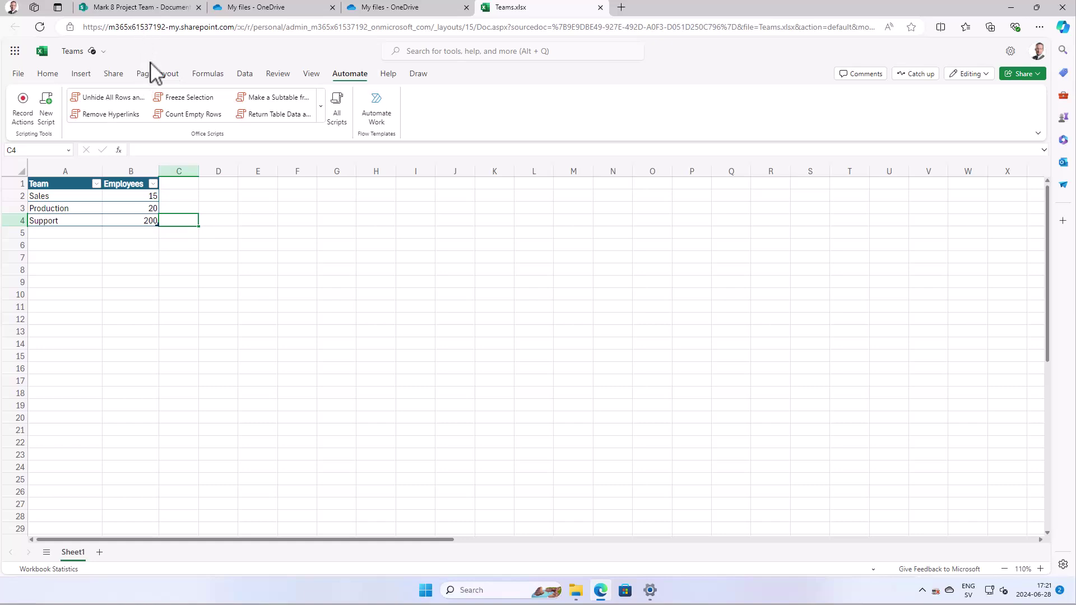
left_click(224, 232)
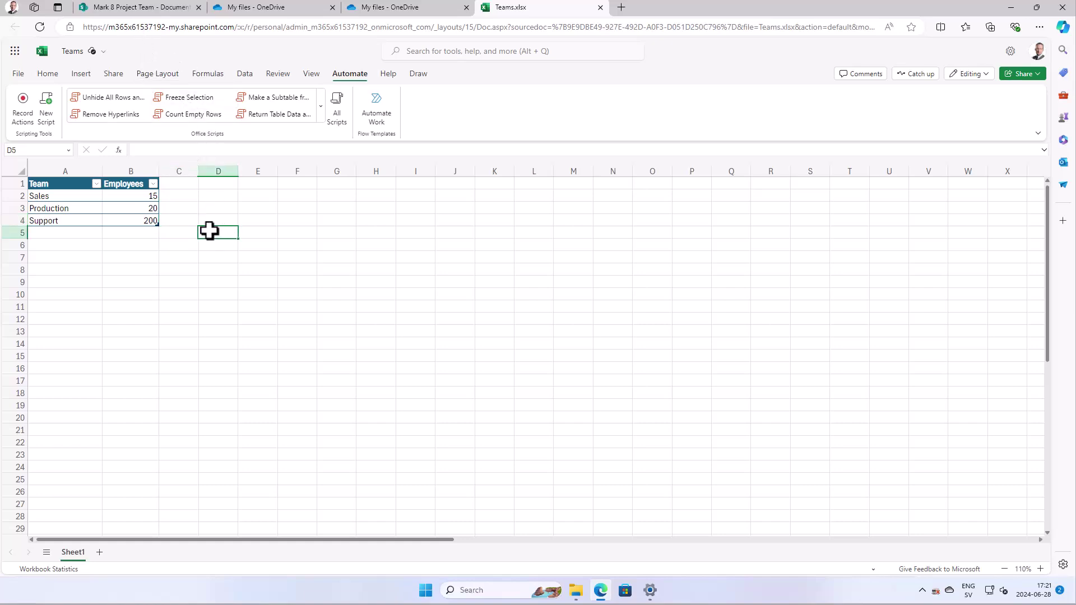
left_click(133, 255)
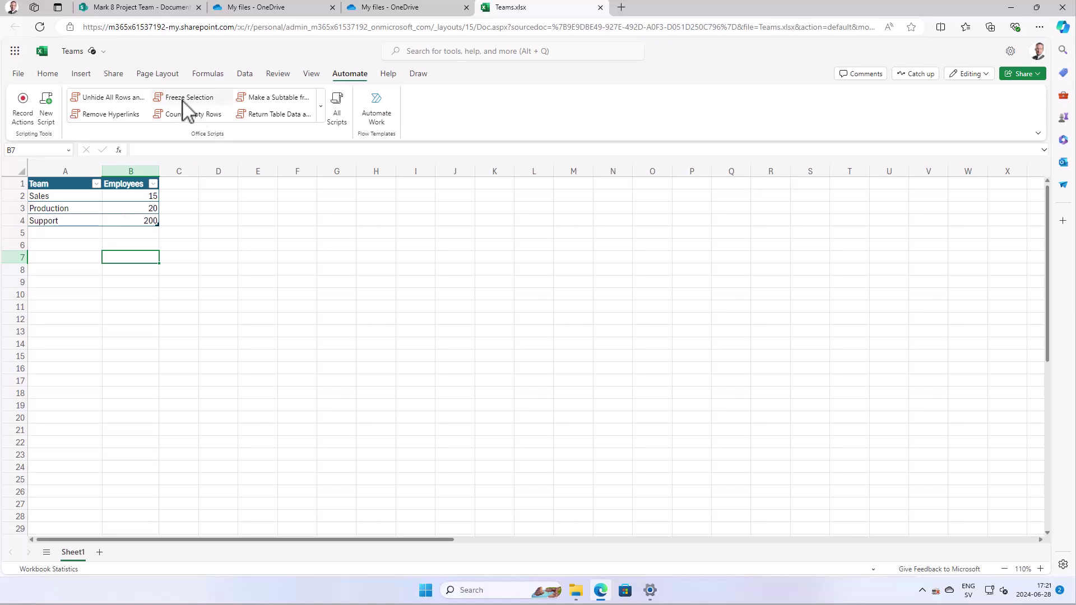
left_click(167, 100)
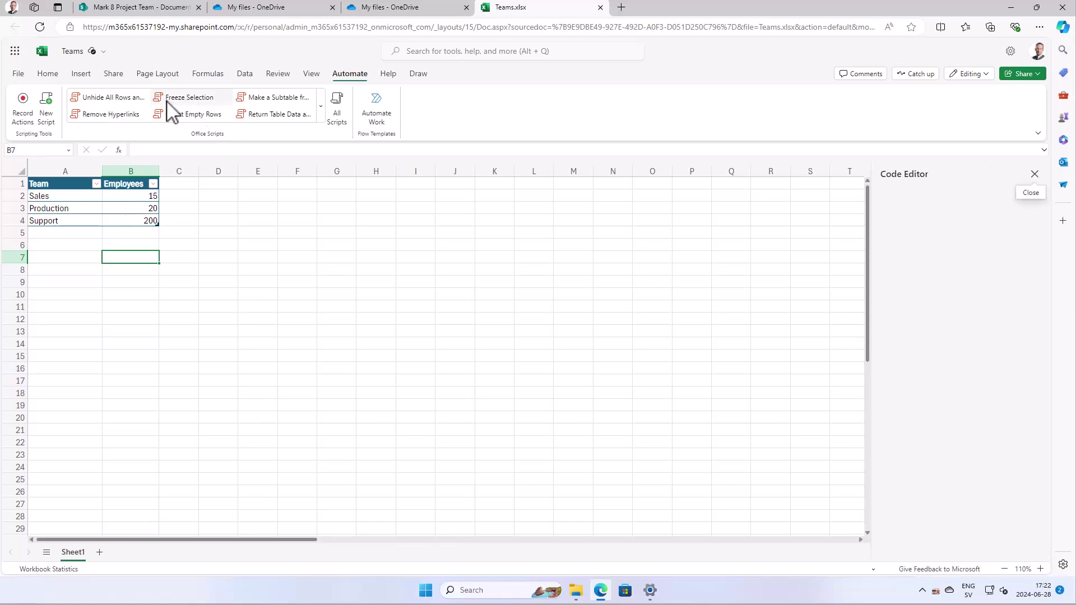
left_click(1035, 175)
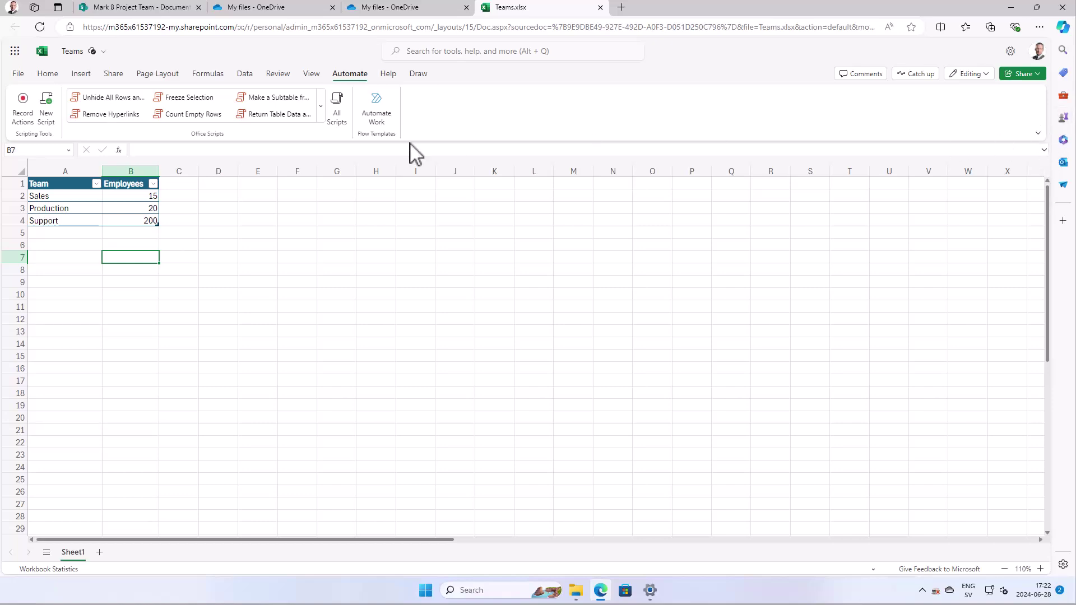
- Insert a PivotTable from the Team table on the existing sheet at cell E3
left_click(131, 211)
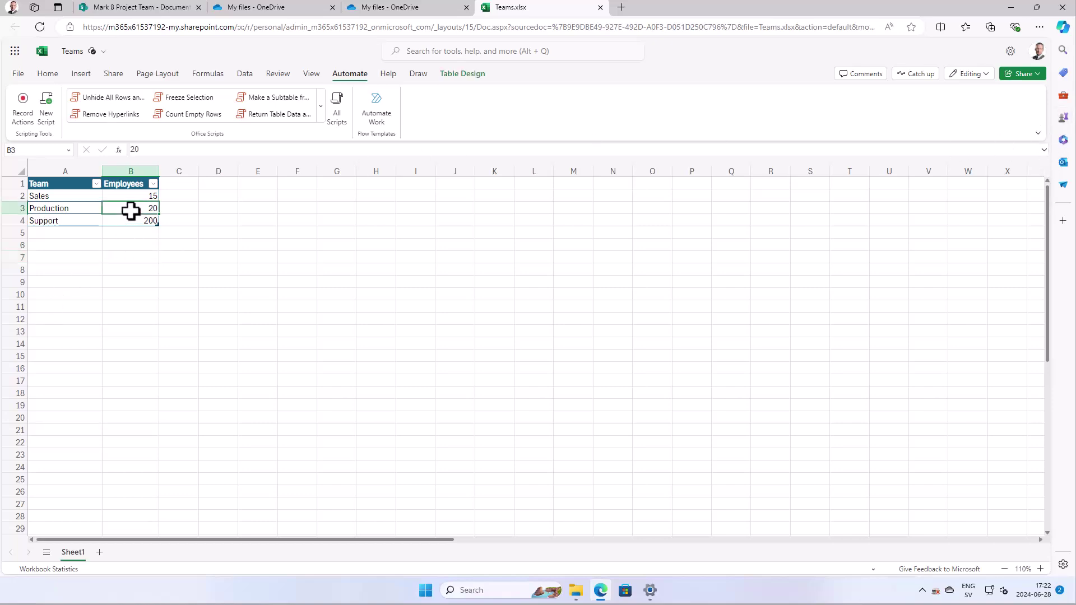
left_click(82, 75)
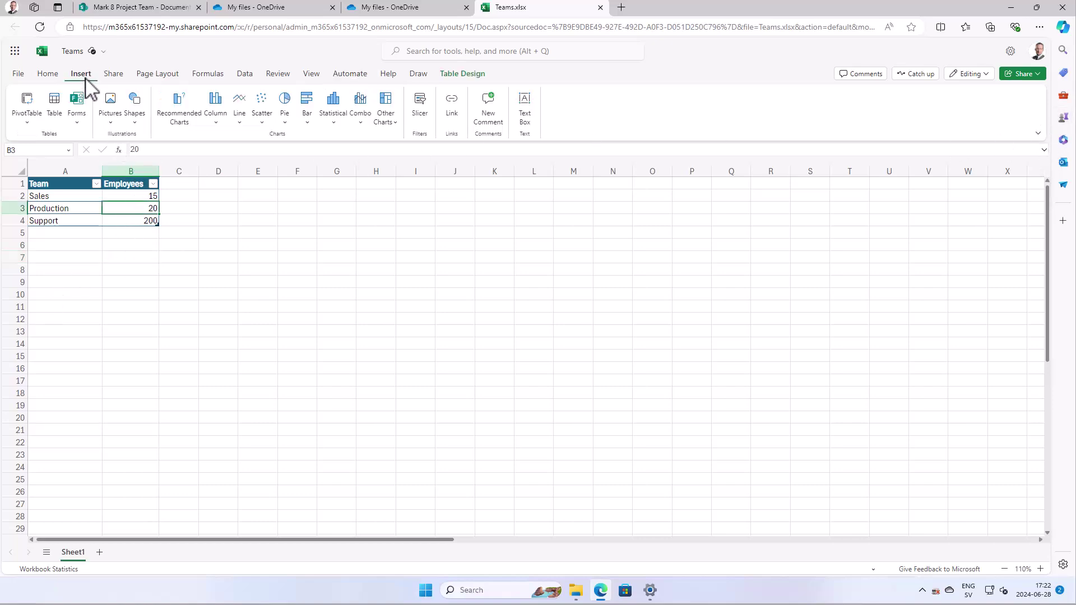
left_click(29, 108)
left_click(977, 320)
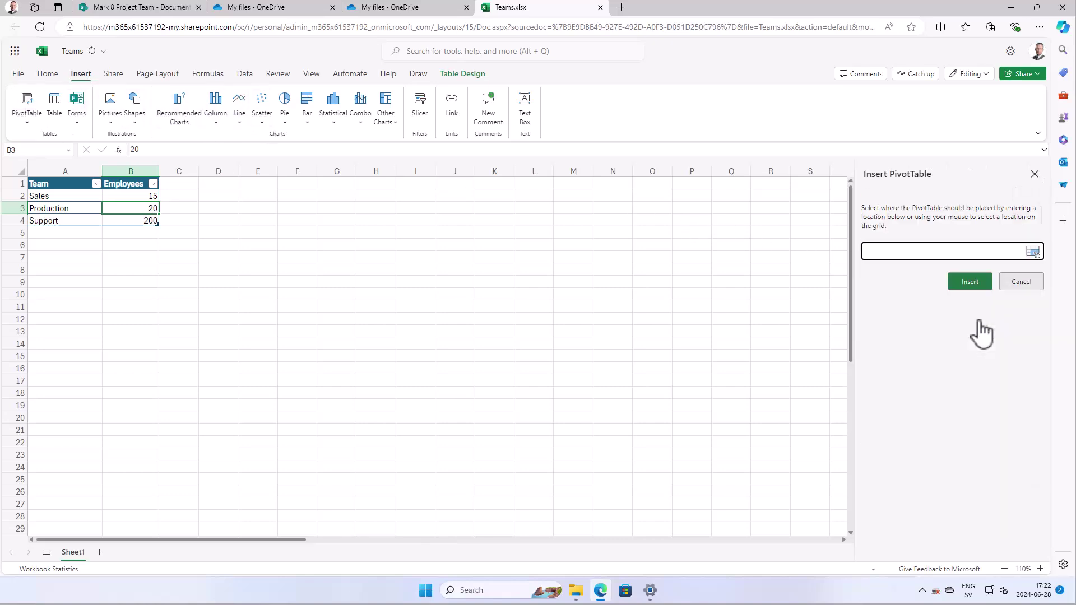
left_click(247, 207)
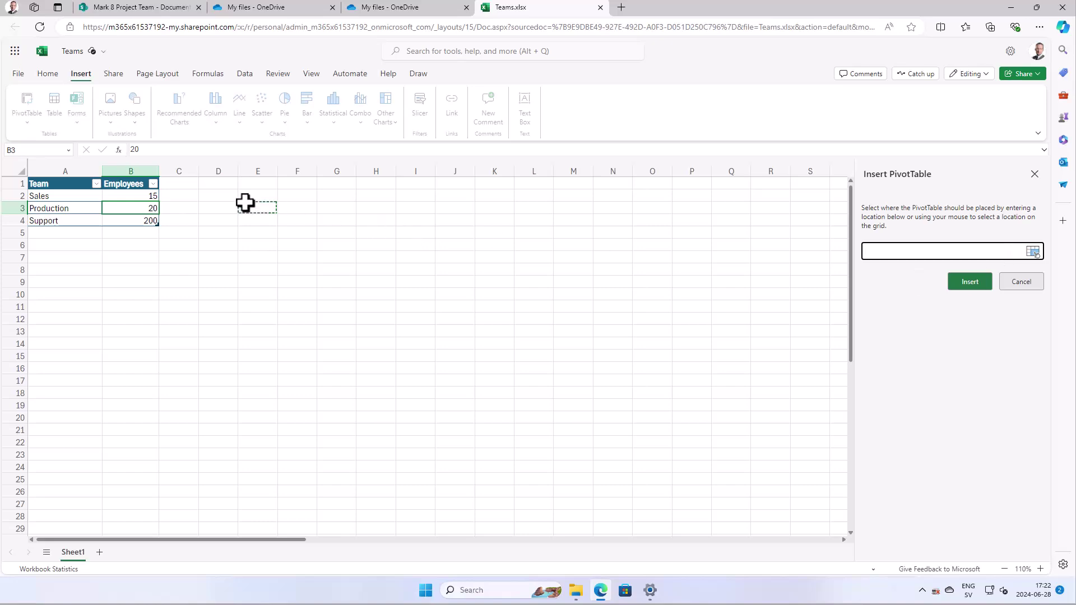
left_click(969, 282)
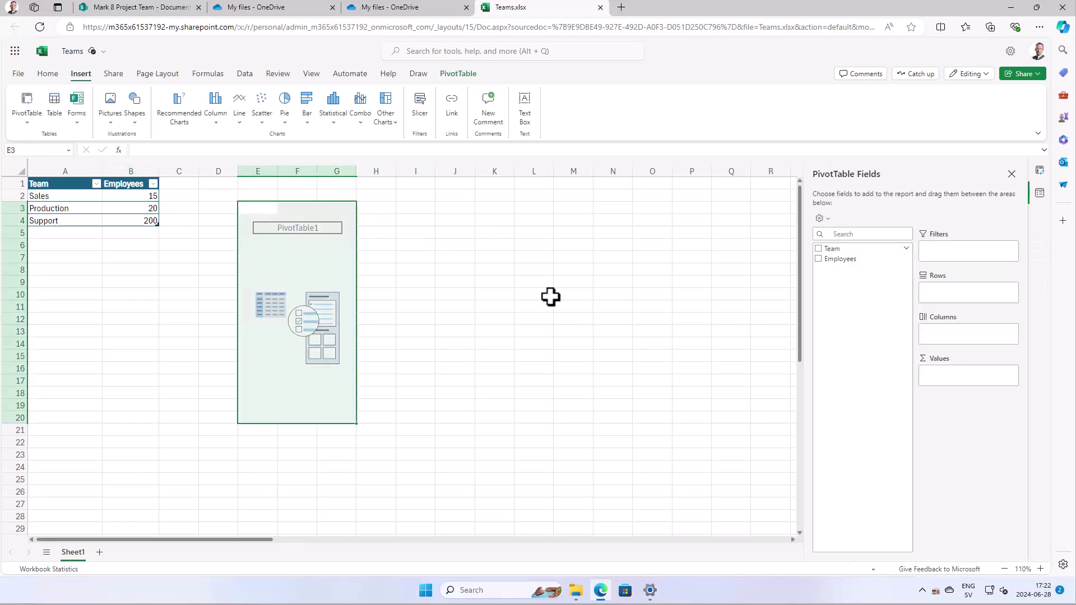
- Add Team as rows and sum of Employees as values in the pivot table
left_click(818, 248)
left_click(818, 259)
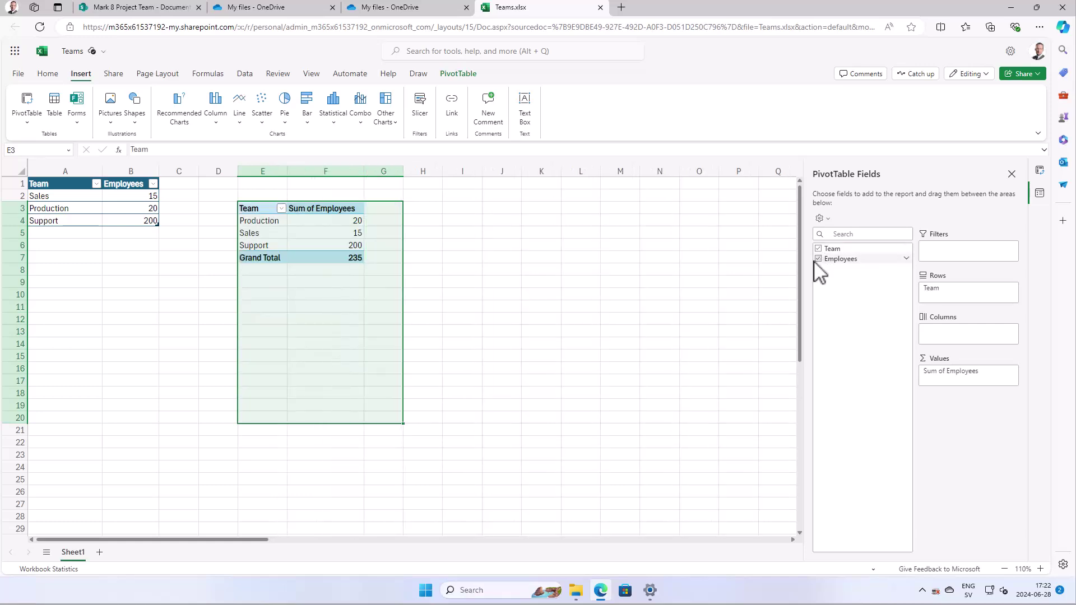
left_click(289, 231)
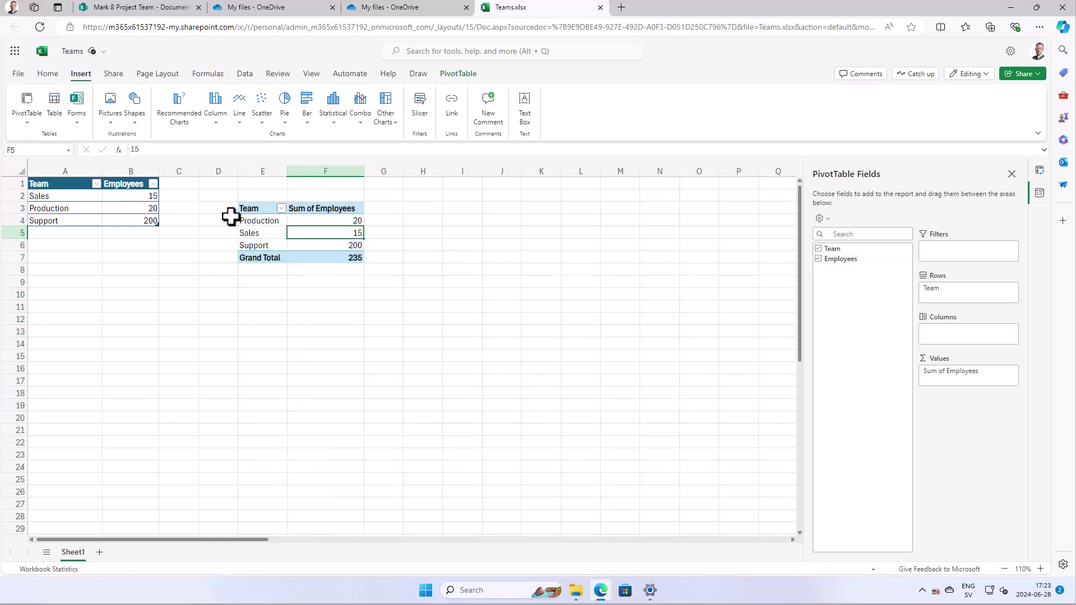
- Insert a 2-D pie chart of the pivot data and change Support's employees in B4 to 2
left_click(285, 106)
left_click(294, 163)
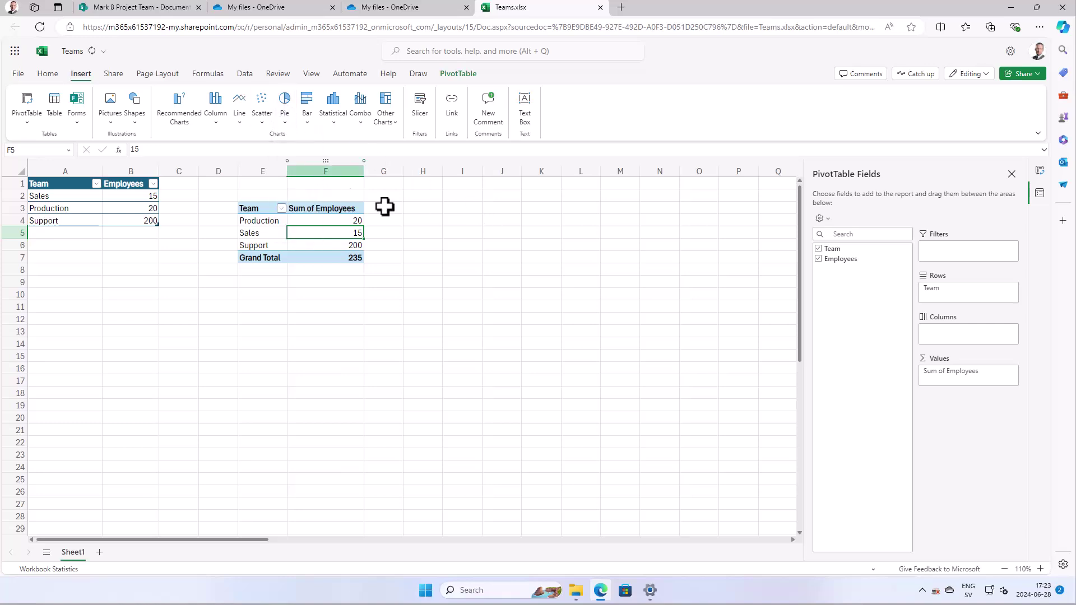
left_click(118, 217)
type("2")
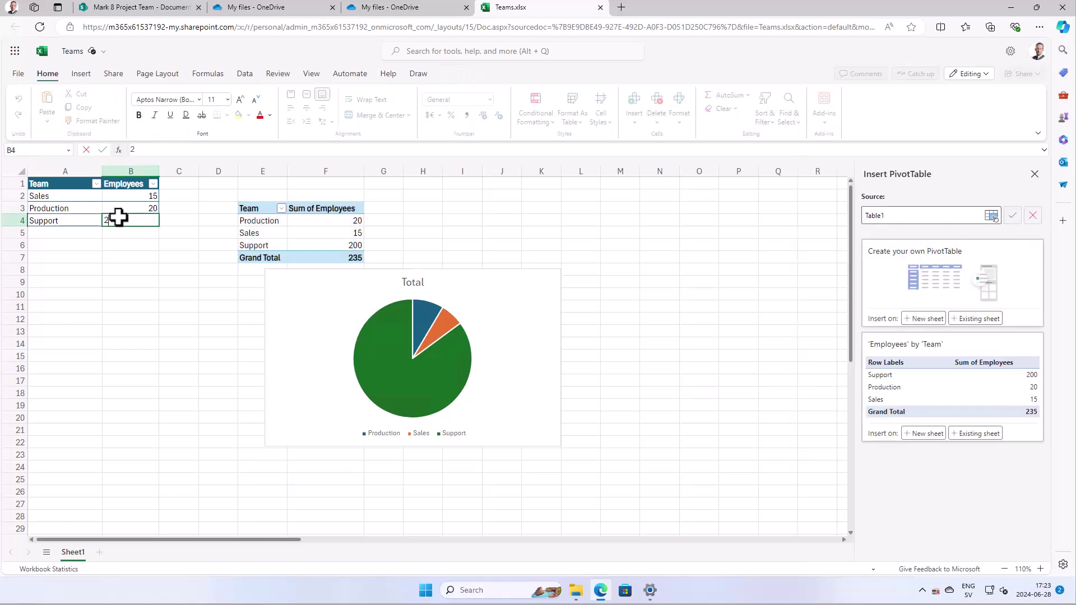
key("Return")
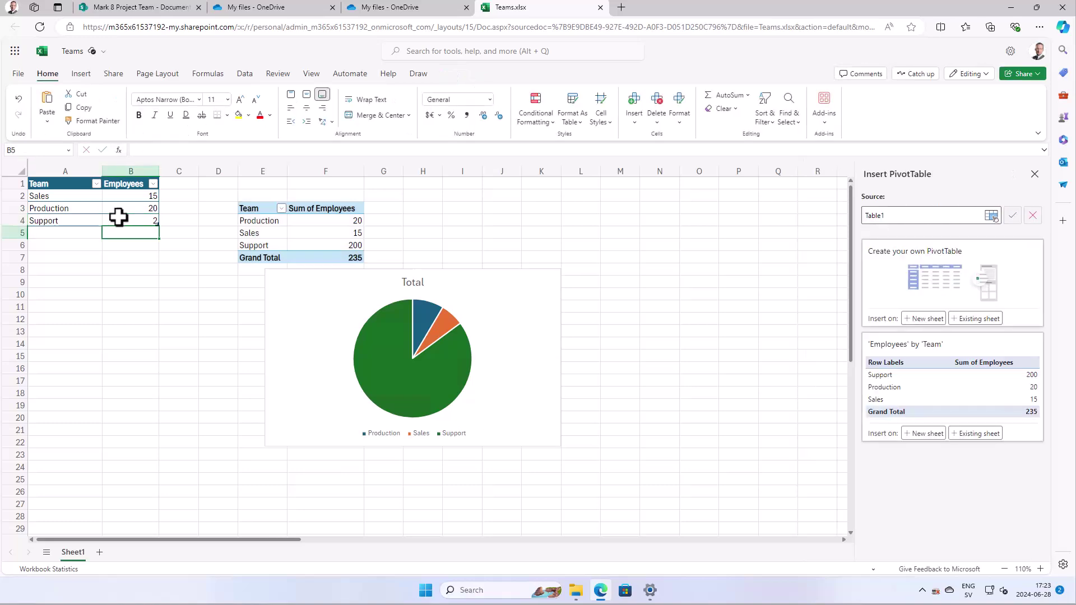
left_click(95, 209)
left_click(140, 224)
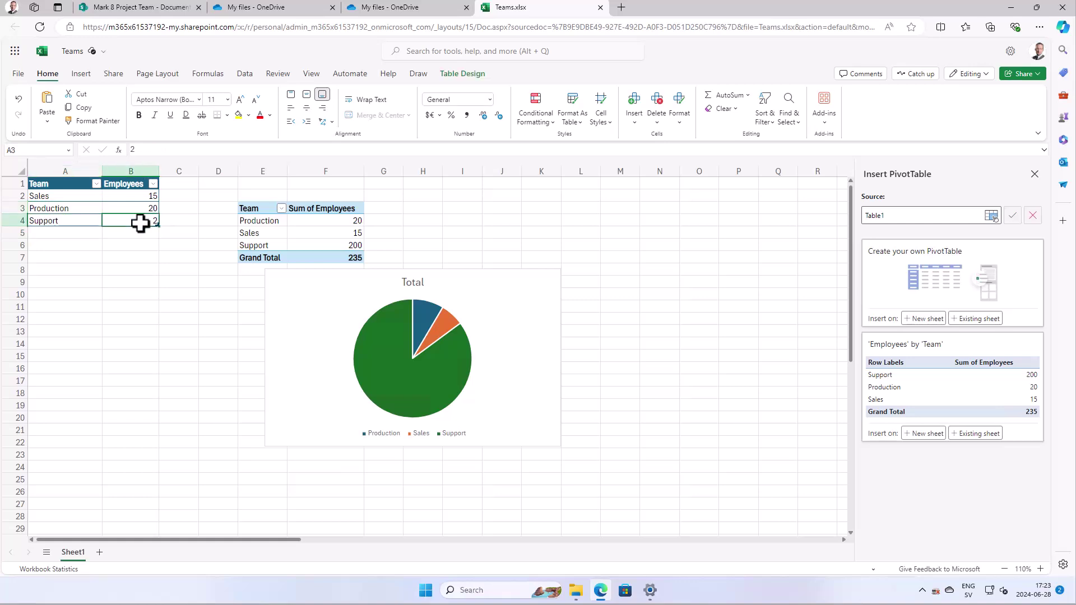
left_click(308, 232)
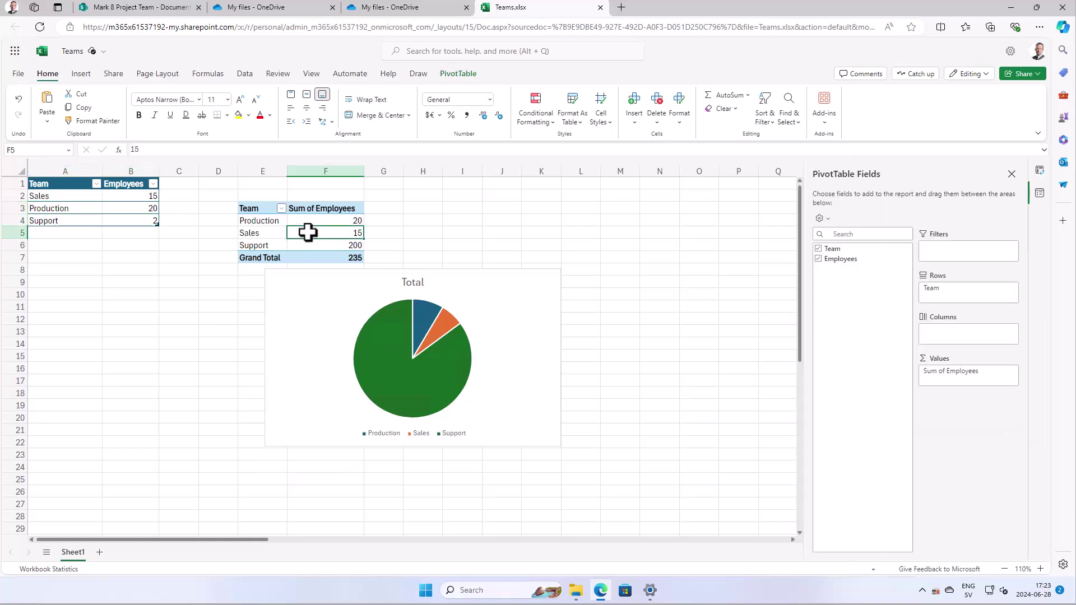
- Refresh the PivotTable so Support reads 2 and the Grand Total and pie show 37
right_click(308, 231)
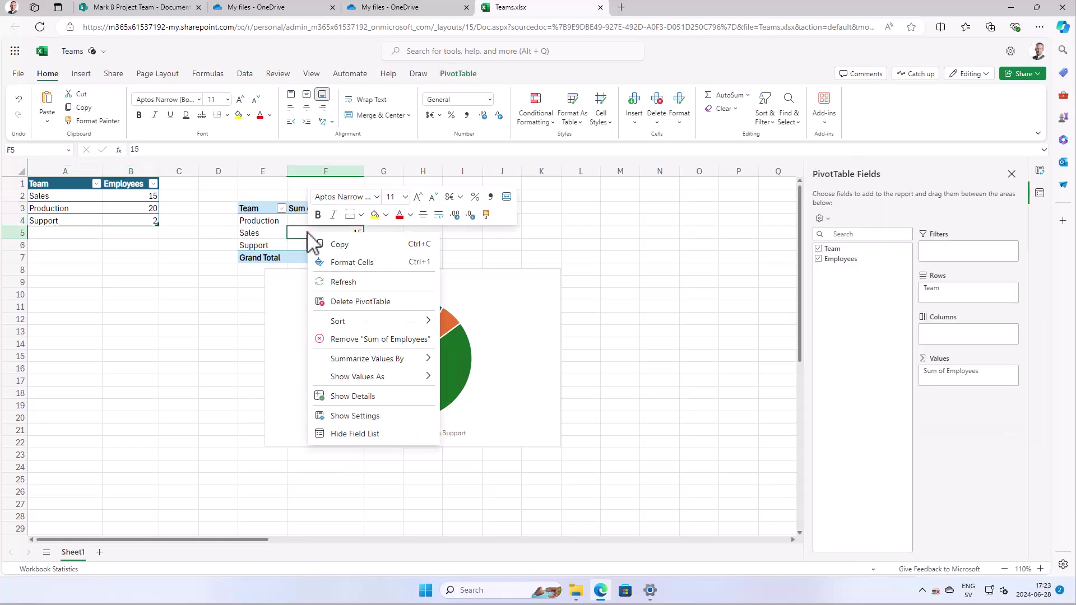
left_click(348, 280)
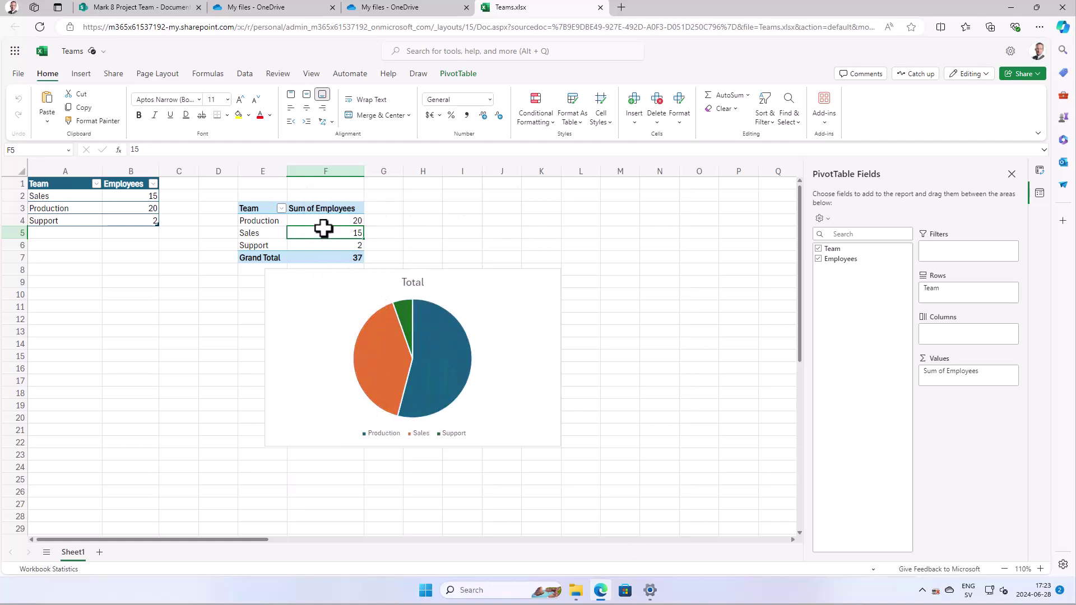
left_click(324, 224)
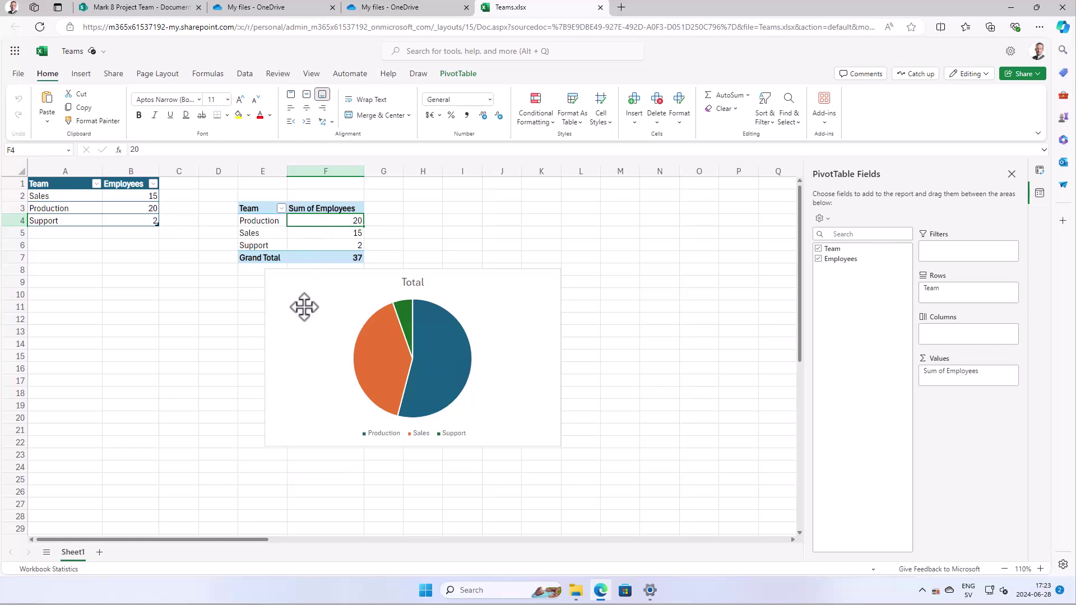
left_click(304, 306)
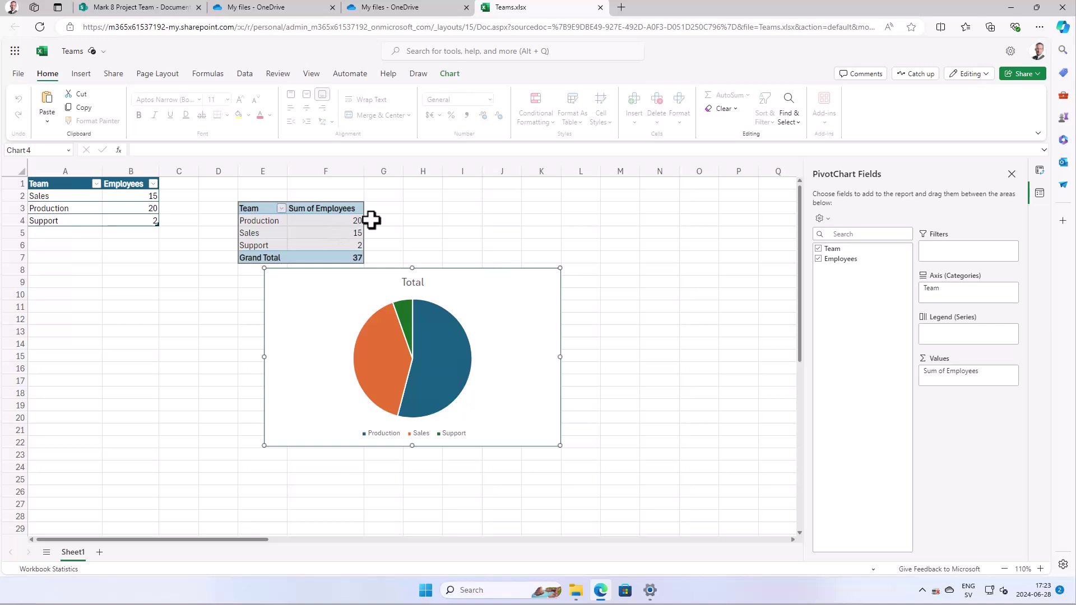
left_click(405, 221)
left_click(345, 241)
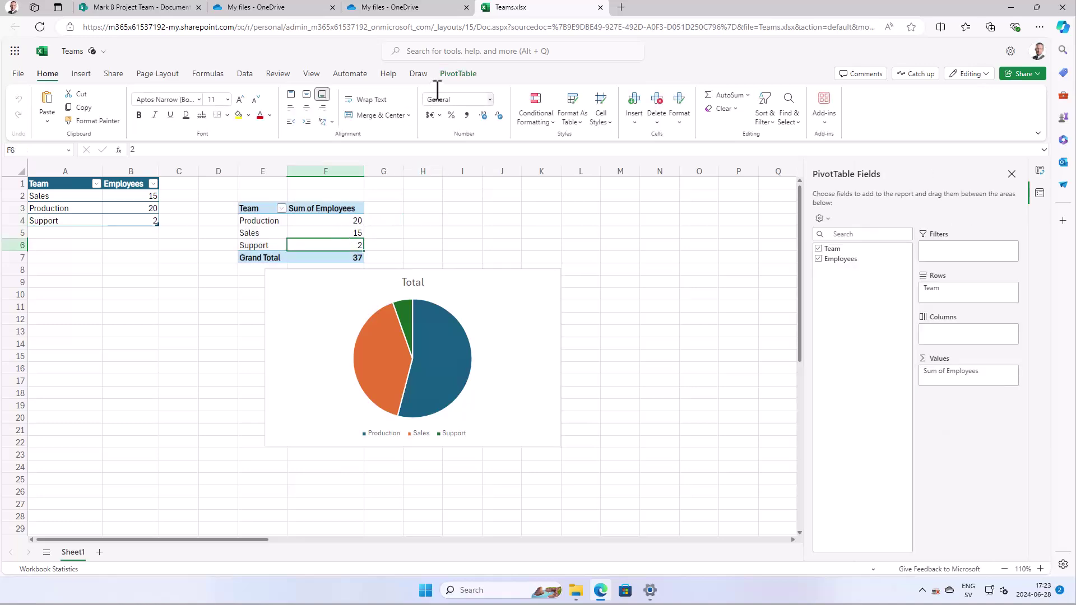
- Enable 'Refresh data on file open' in PivotTable Settings, then close the Settings and Field List panes
left_click(471, 76)
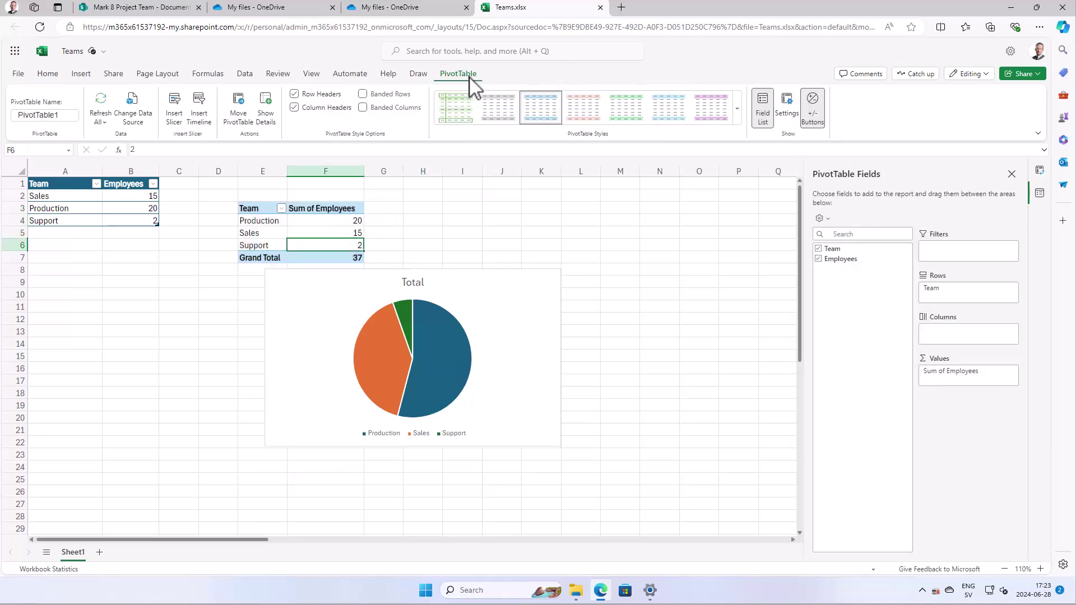
left_click(796, 116)
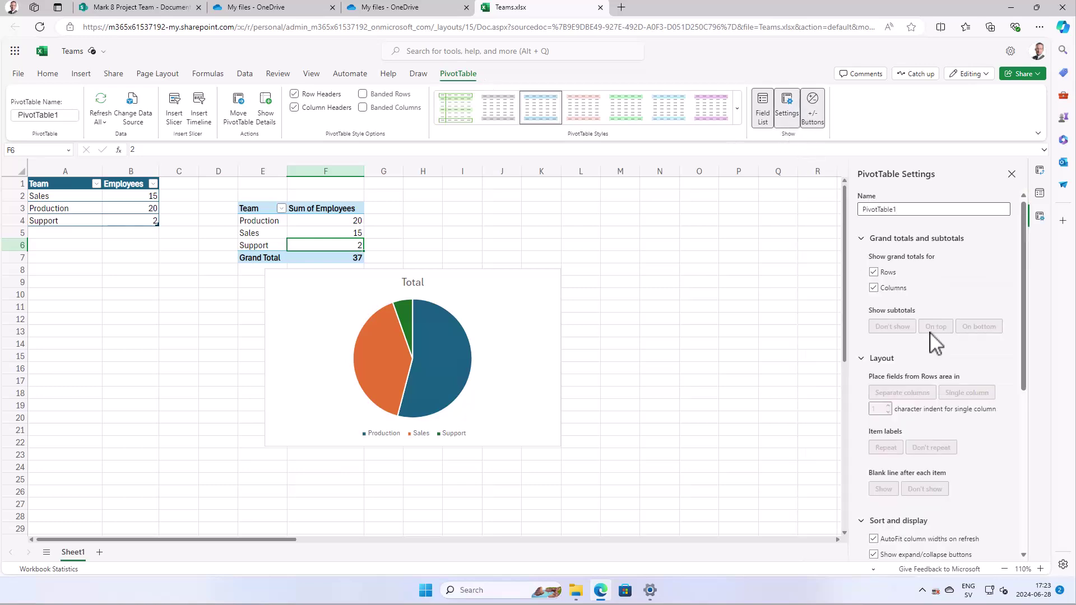
scroll(930, 337, "down", 5)
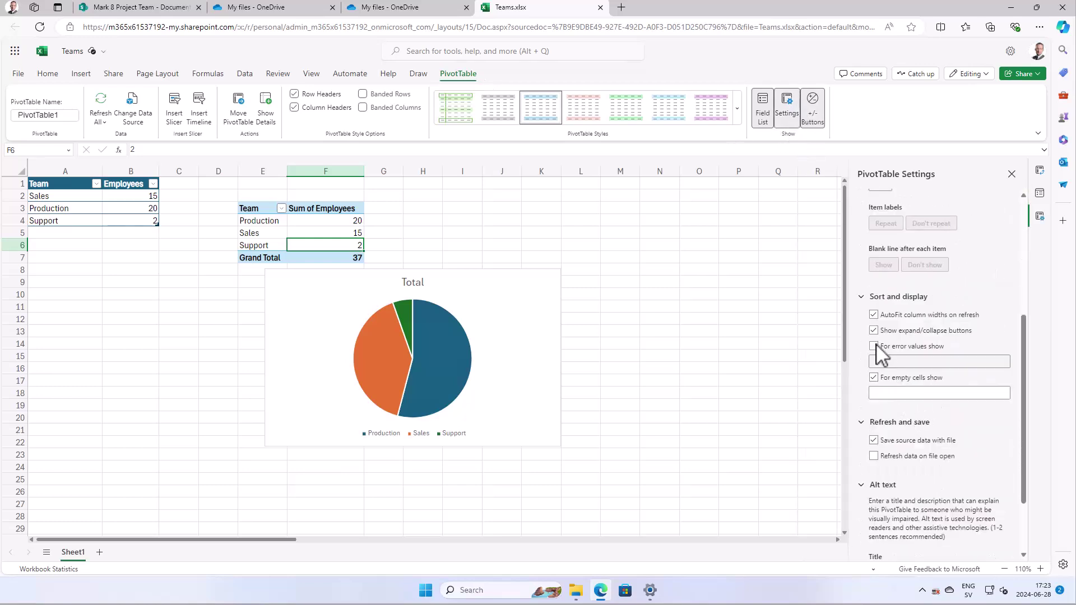
scroll(897, 421, "down", 1)
left_click(874, 400)
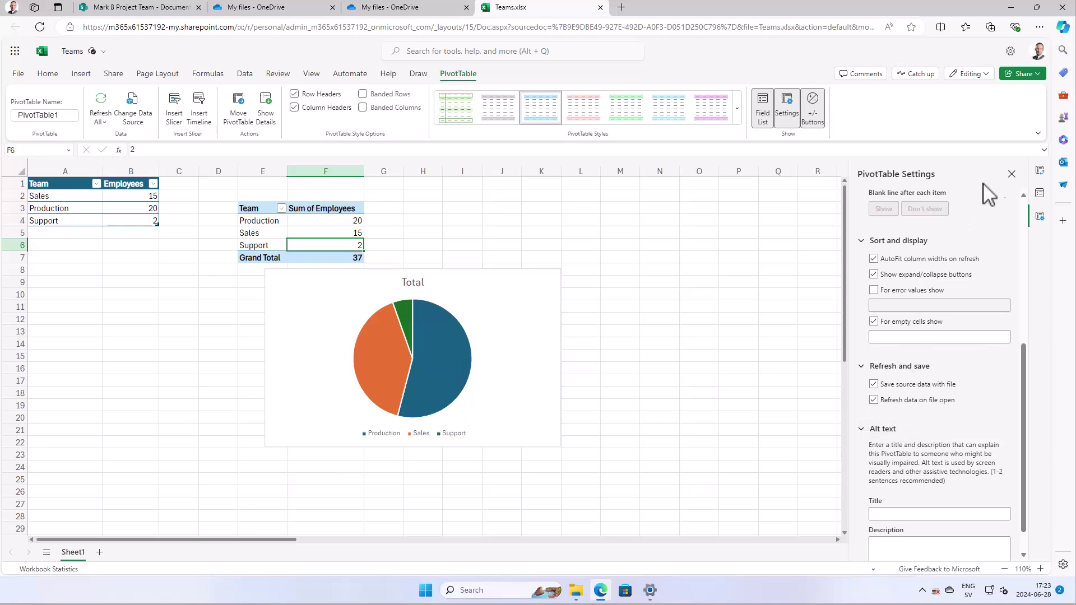
left_click(1011, 175)
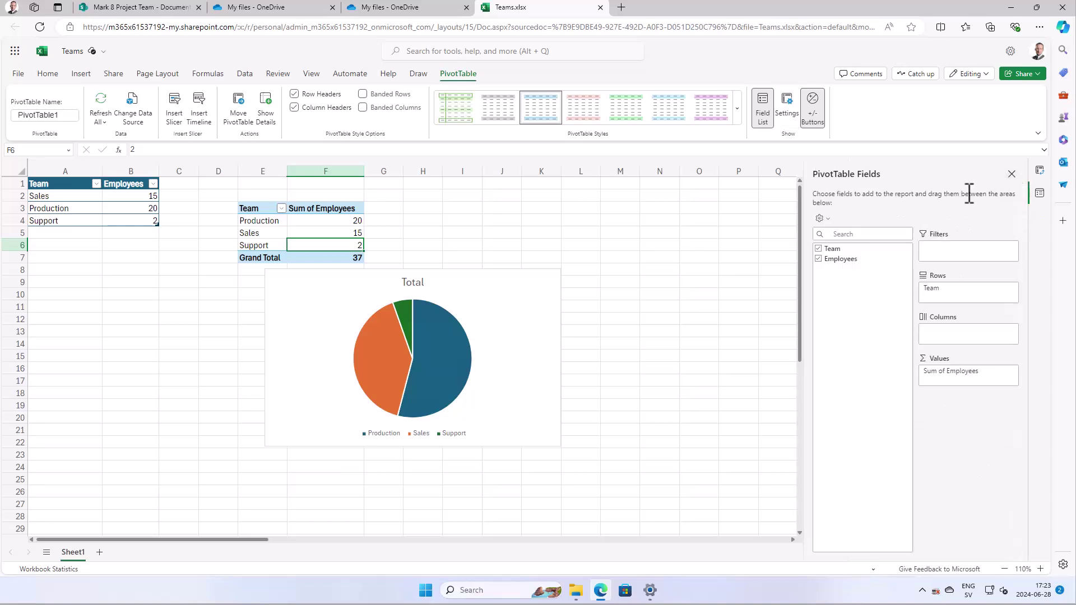
left_click(1012, 175)
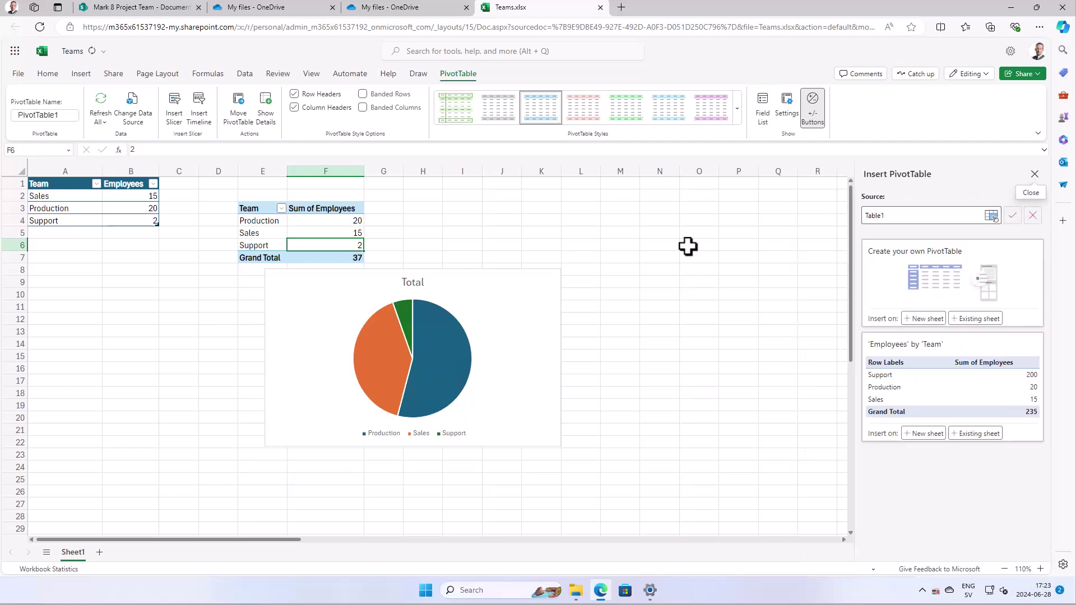
left_click(502, 245)
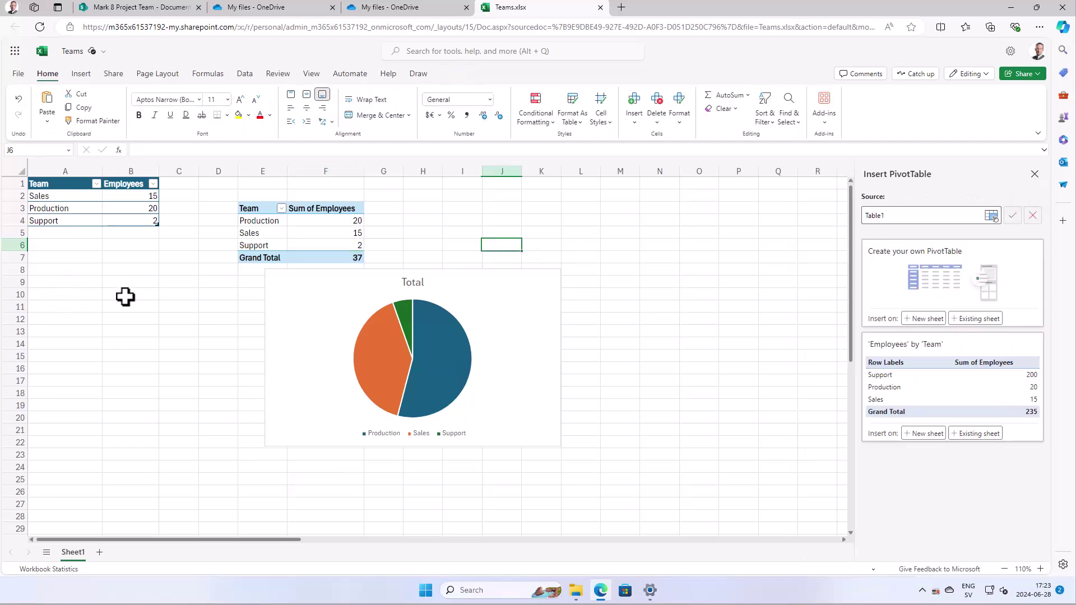
left_click(305, 228)
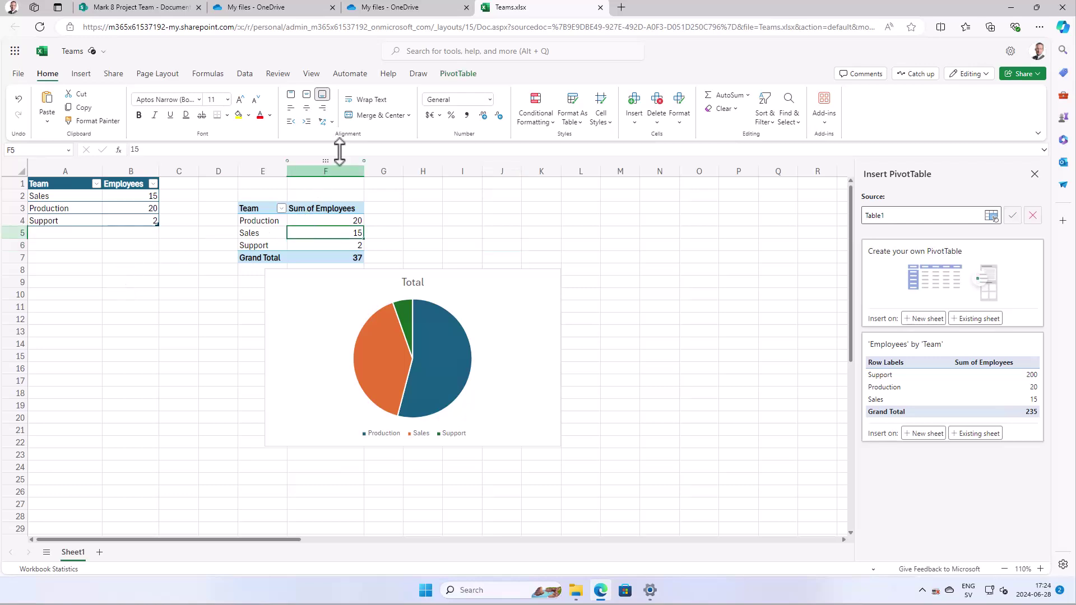
- Start Record Actions and capture PivotTable > Refresh All as the script's only step
left_click(351, 76)
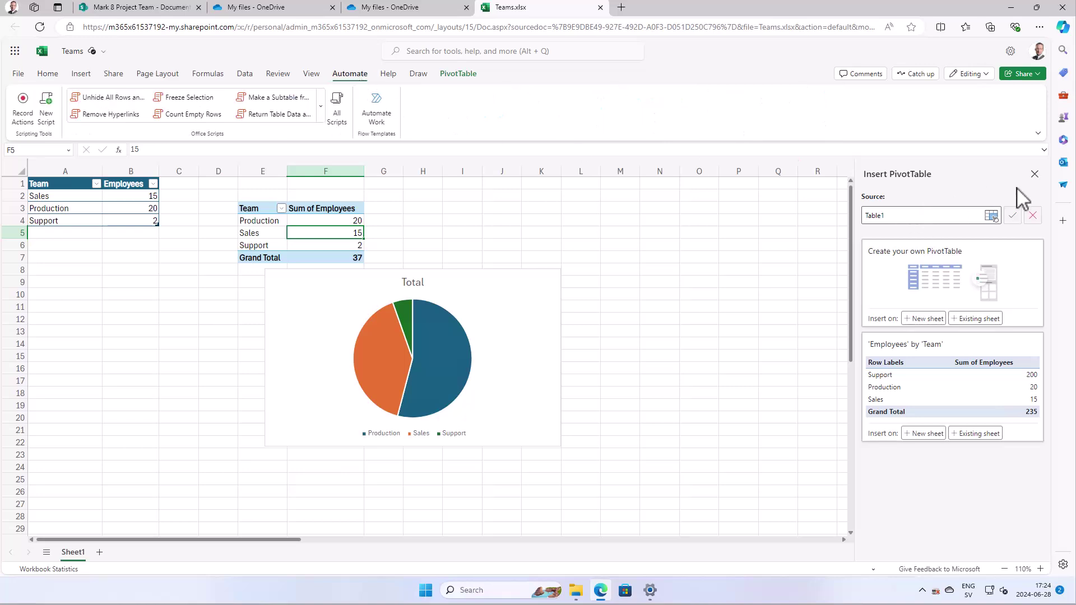
left_click(1034, 174)
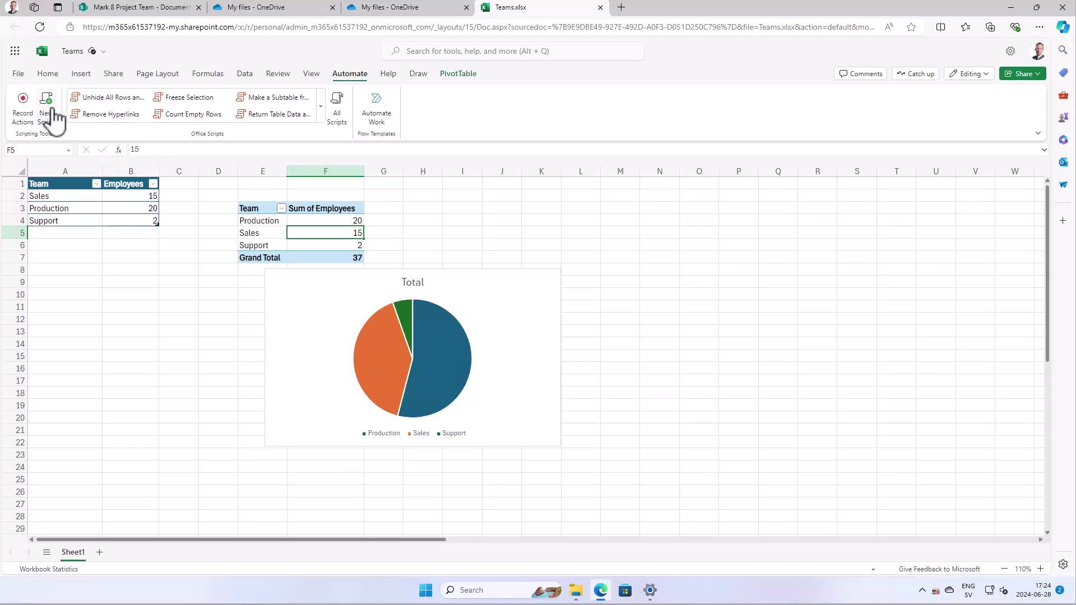
left_click(24, 108)
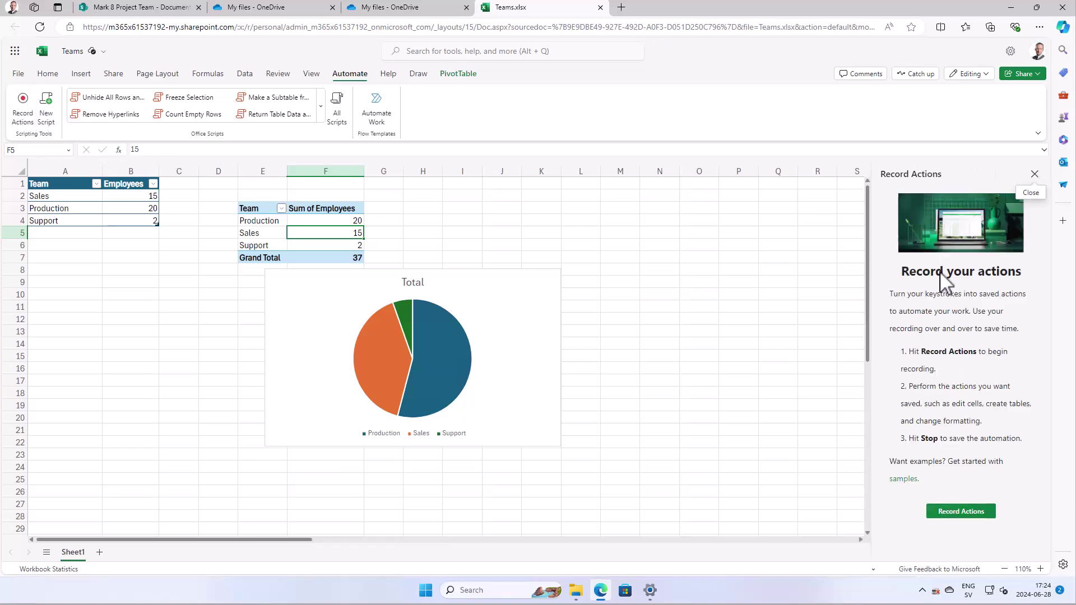
left_click(960, 511)
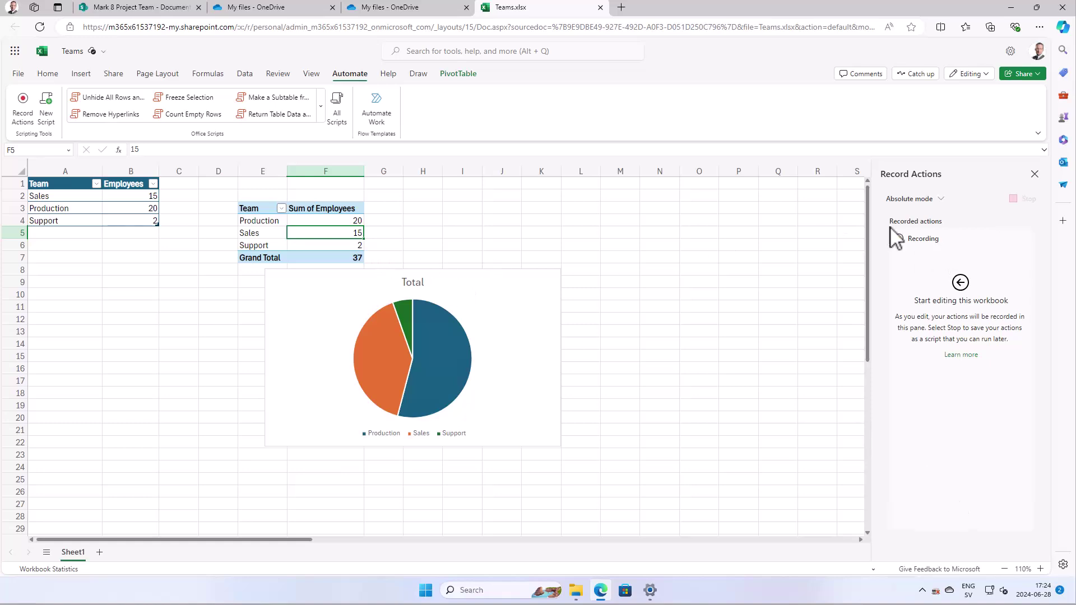
left_click(453, 78)
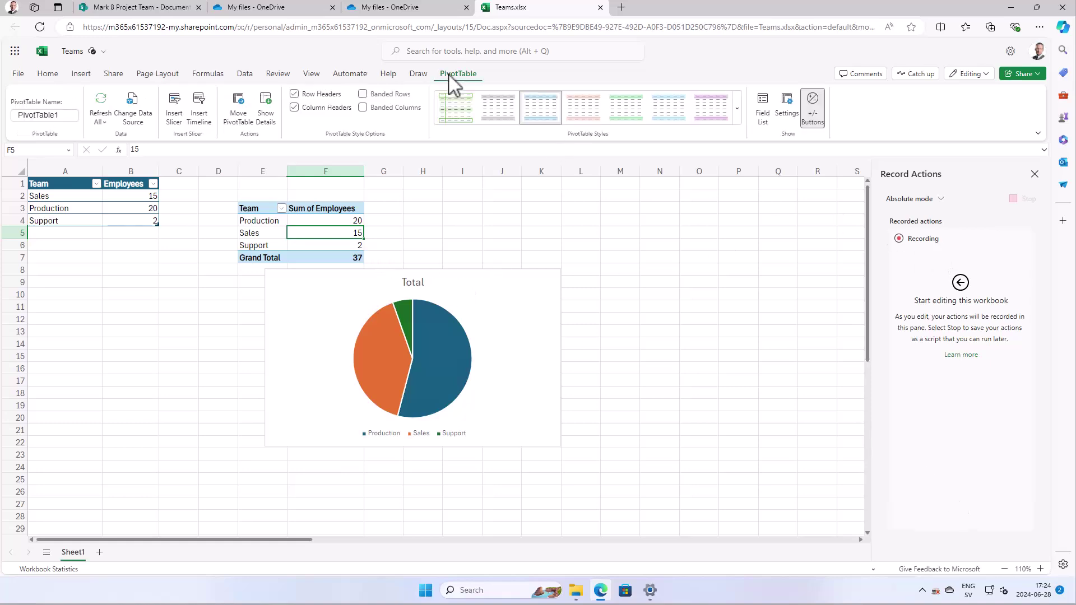
left_click(105, 108)
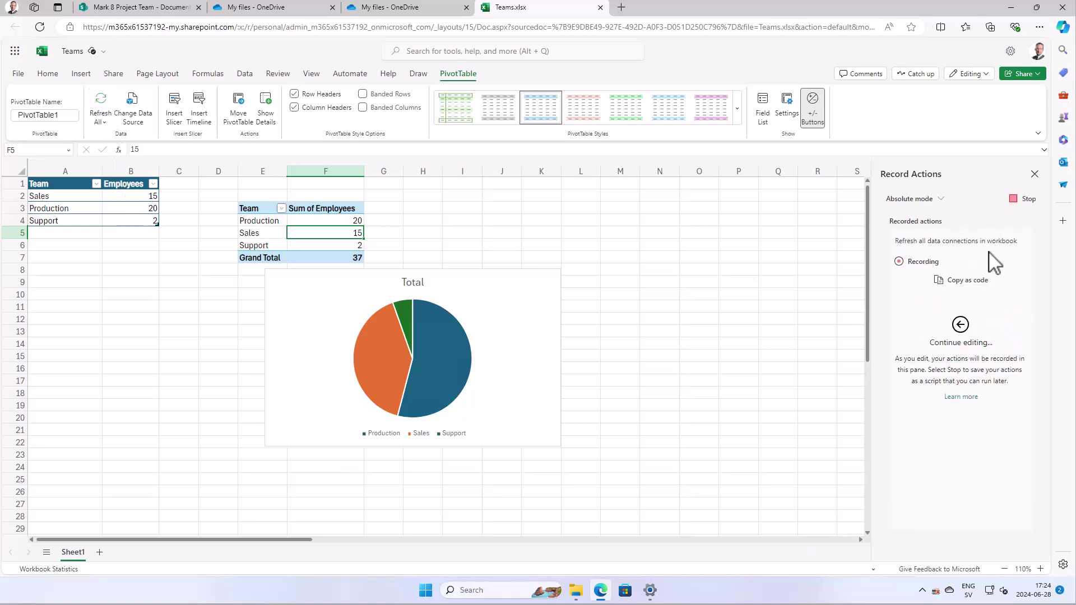
- Stop recording and rename the new script to RefreshAll
left_click(1023, 199)
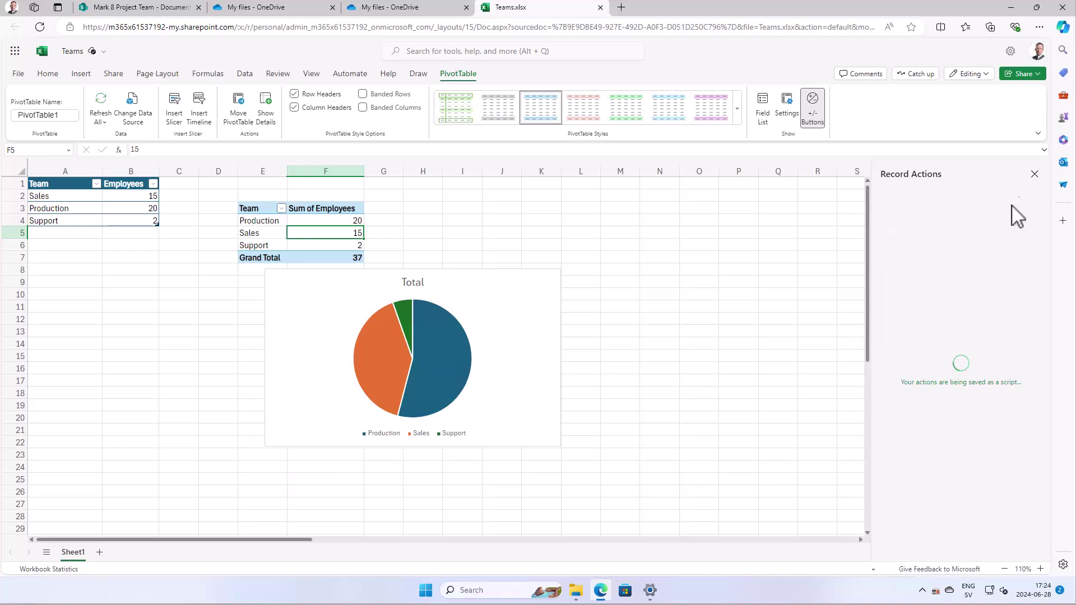
left_click(890, 231)
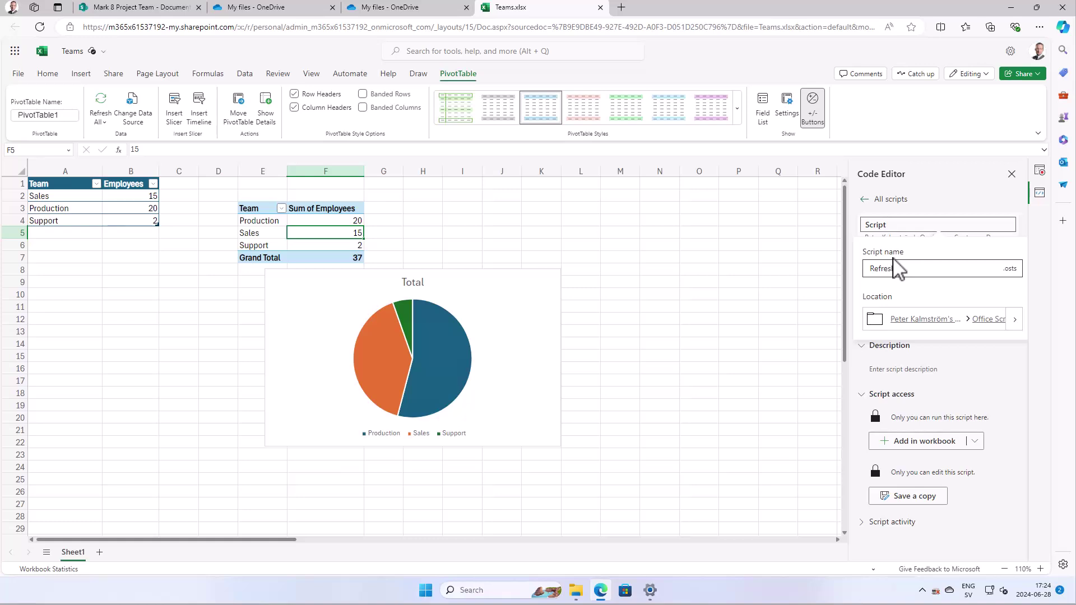
type("RefreshAll")
left_click(975, 441)
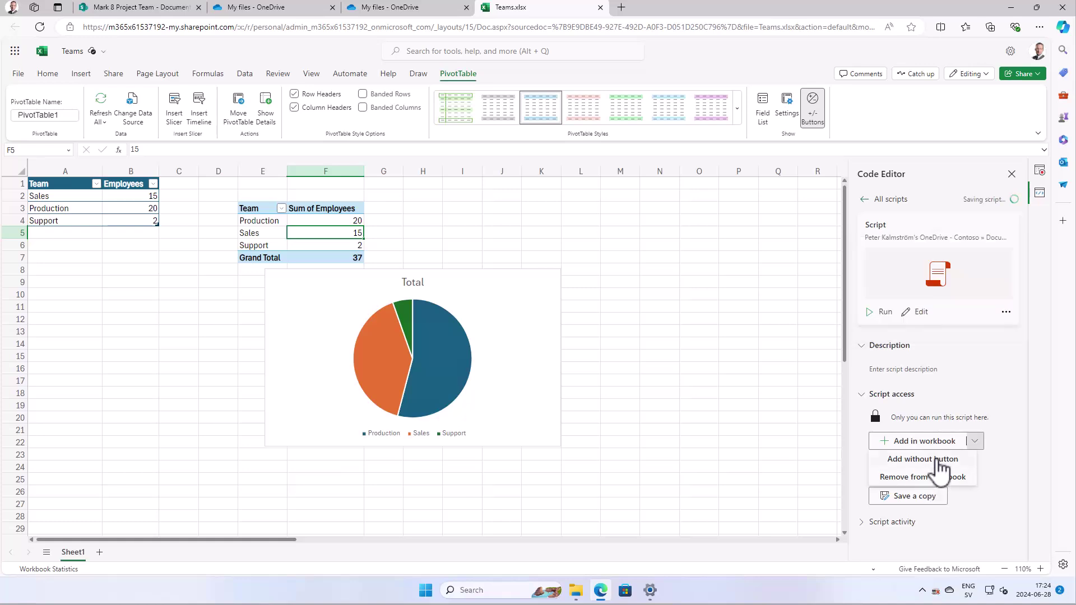
- Add a RefreshAll script button, place a copy near B11 and cut the original off the pivot
left_click(918, 444)
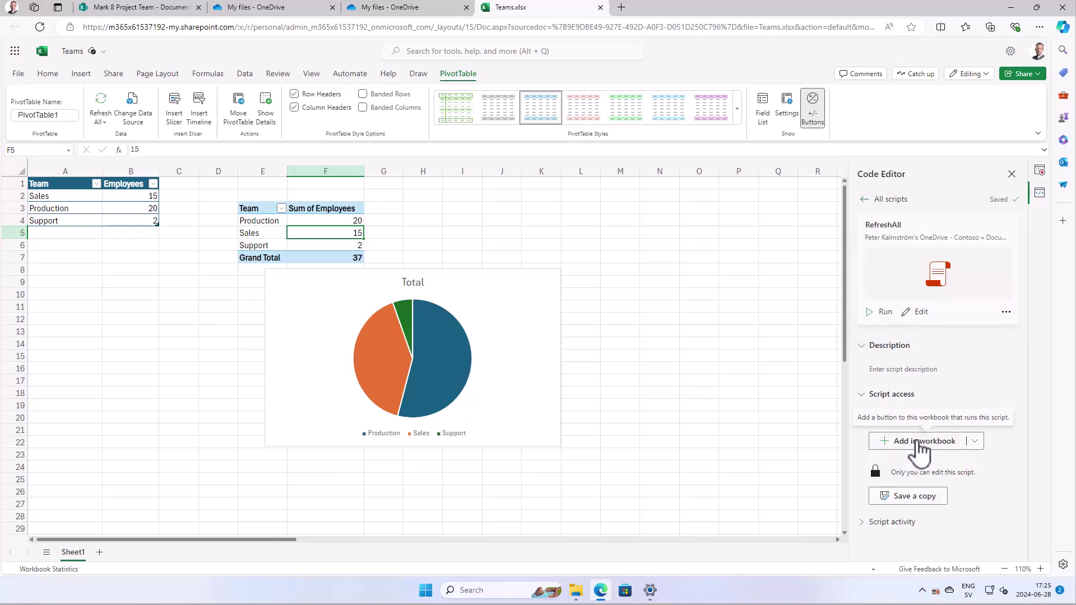
left_click(919, 443)
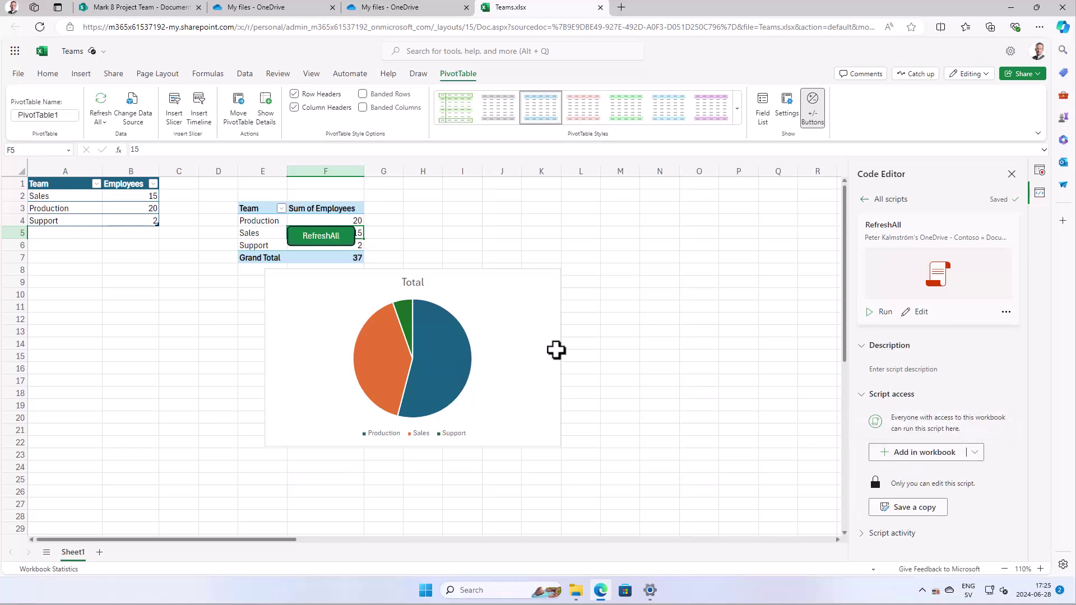
left_click(322, 239)
right_click(334, 236)
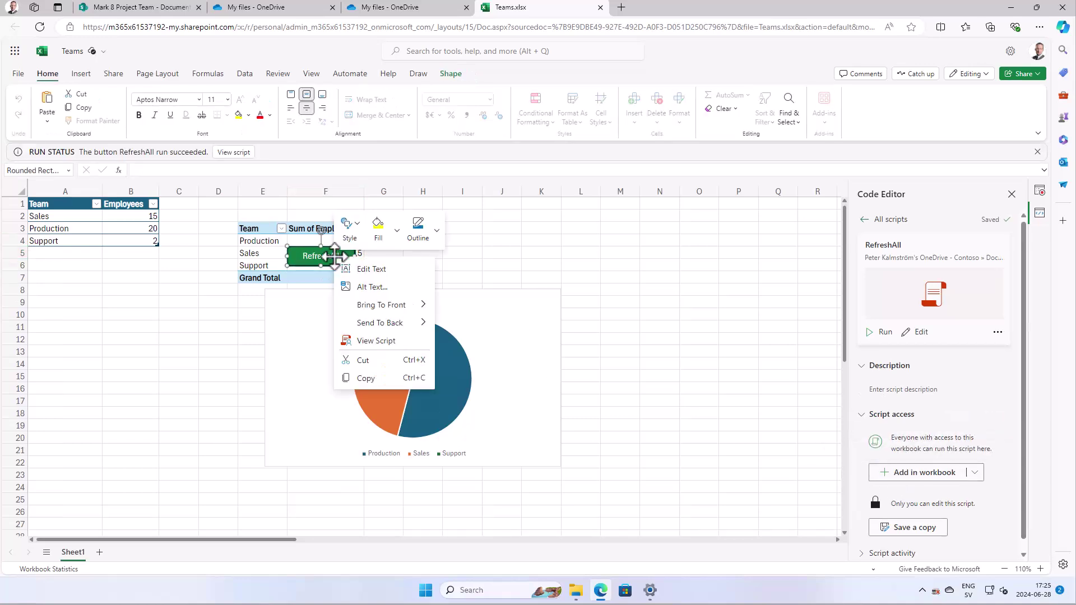
left_click(294, 265)
left_click_drag(294, 264, 142, 351)
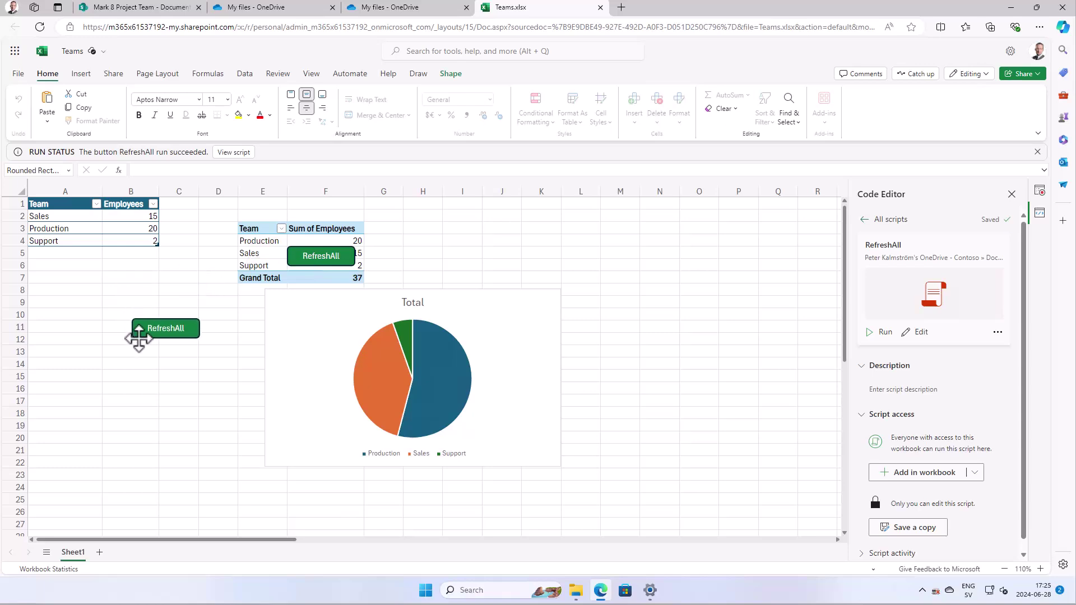
left_click(292, 261)
right_click(292, 261)
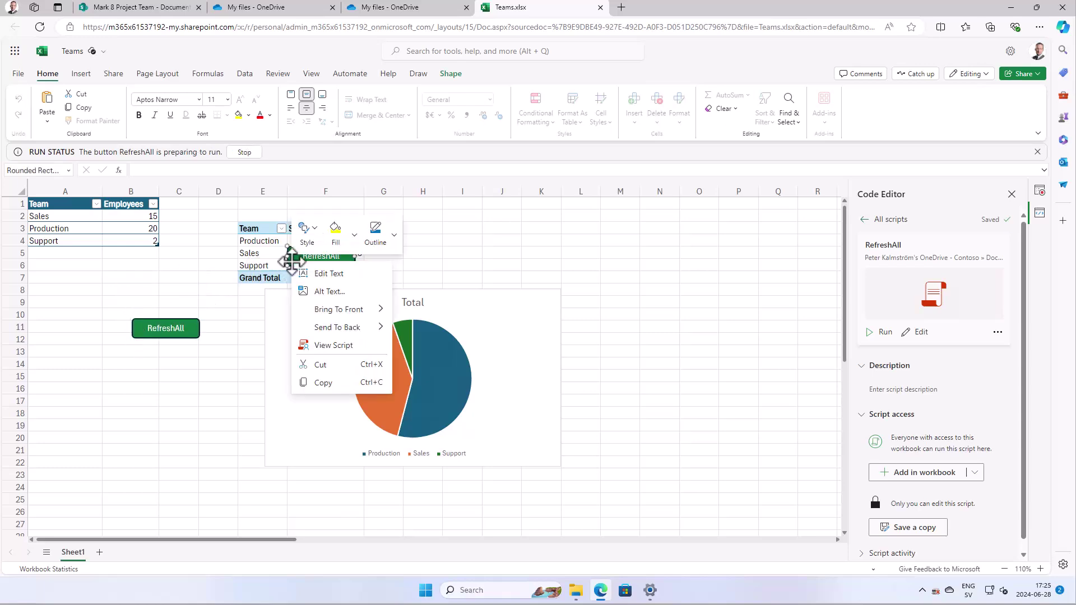
left_click(325, 365)
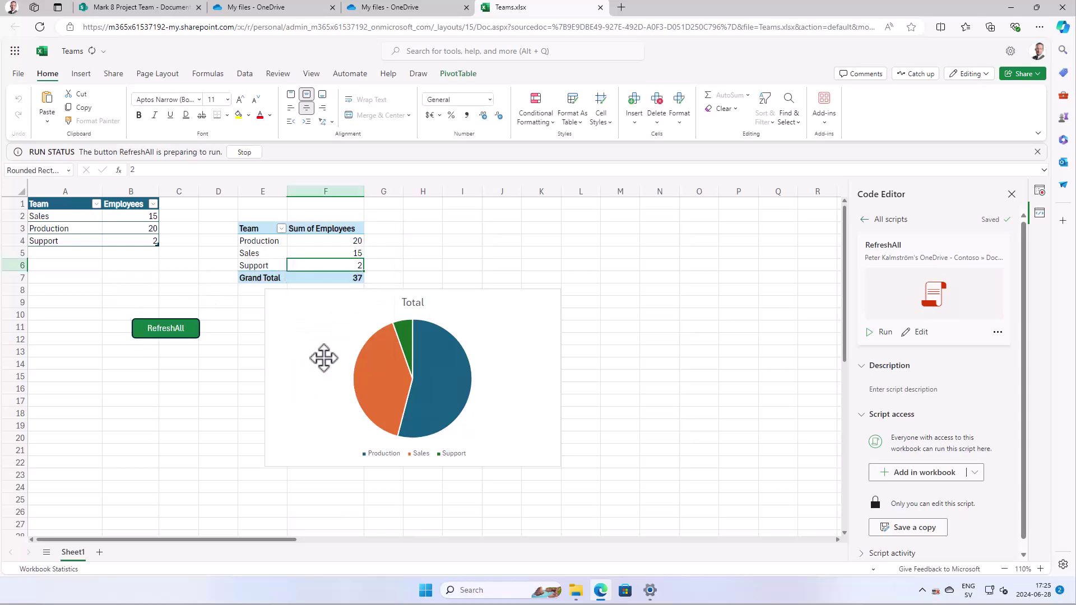
left_click(435, 257)
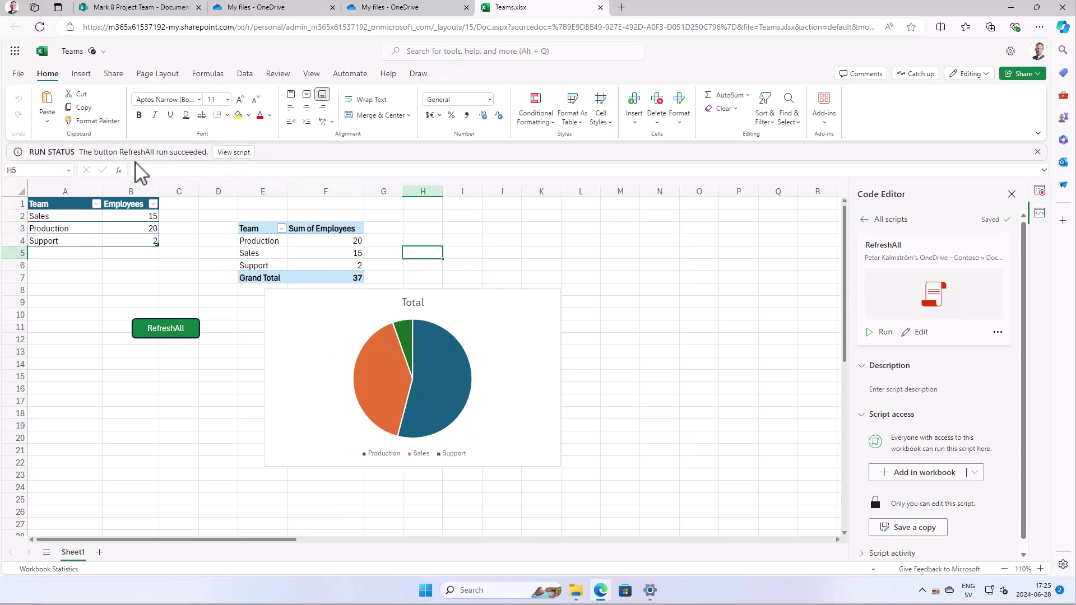
- Change Support's employees in B4 to 10 and run the RefreshAll button to update the total to 45
left_click(154, 238)
type("10")
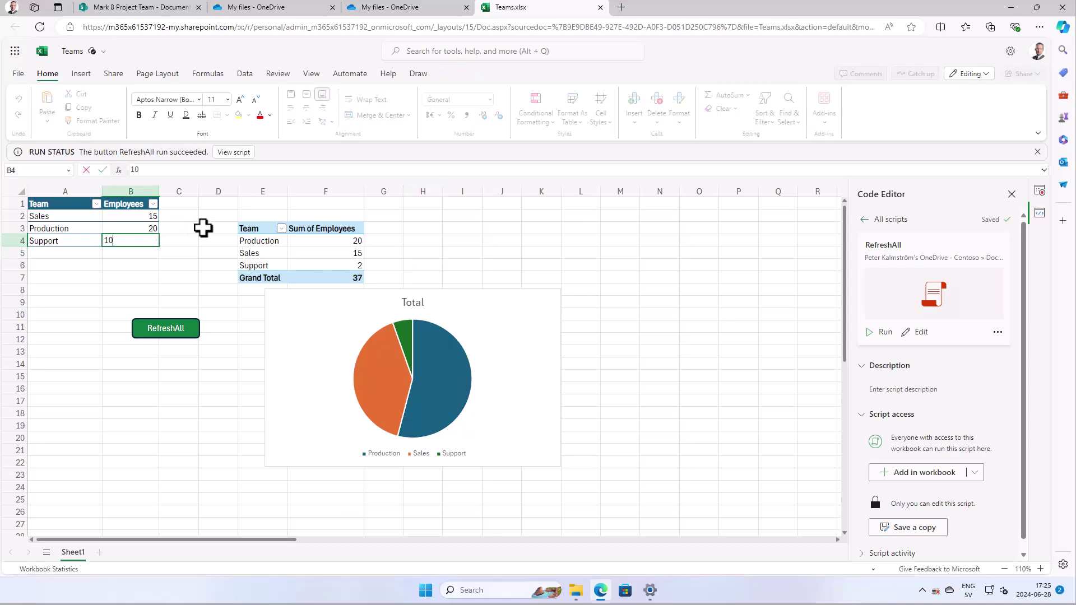
key("Return")
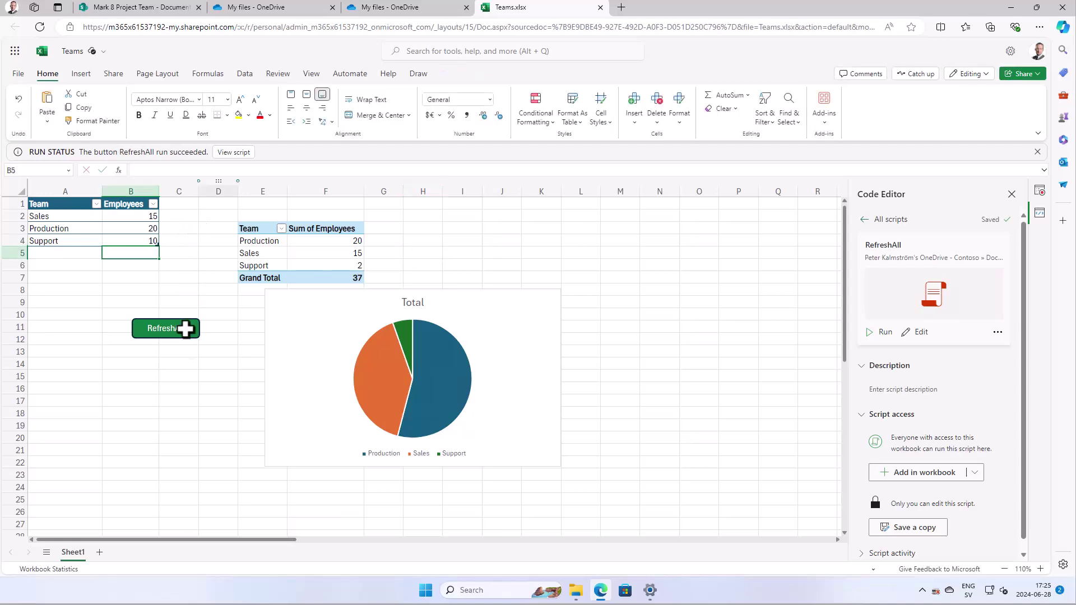
left_click(187, 329)
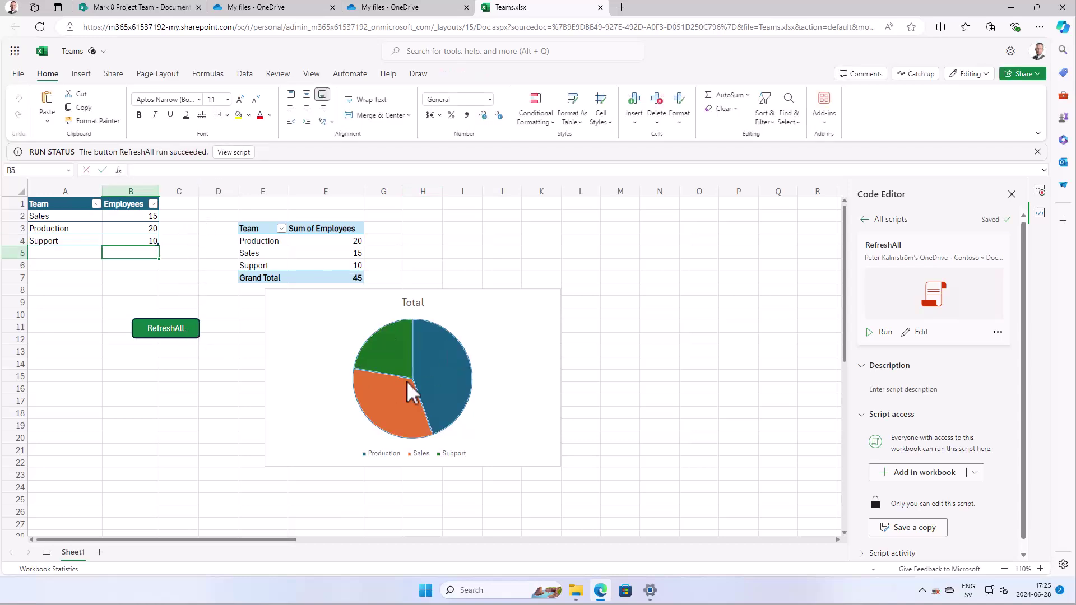
- Edit the button's label to read 'Refresh All' with a space
right_click(178, 332)
left_click(202, 339)
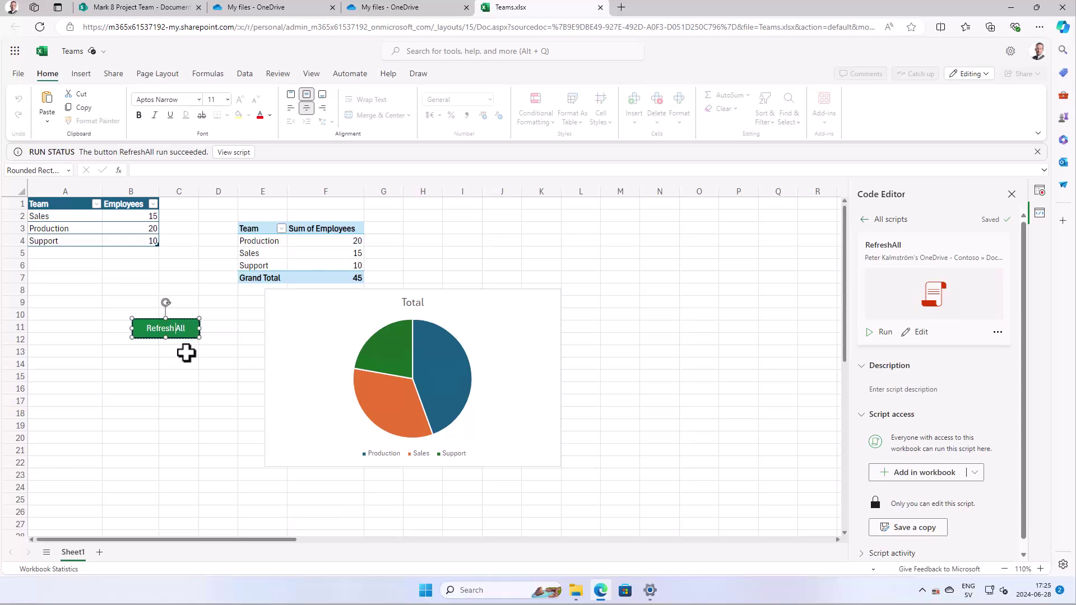
left_click(186, 352)
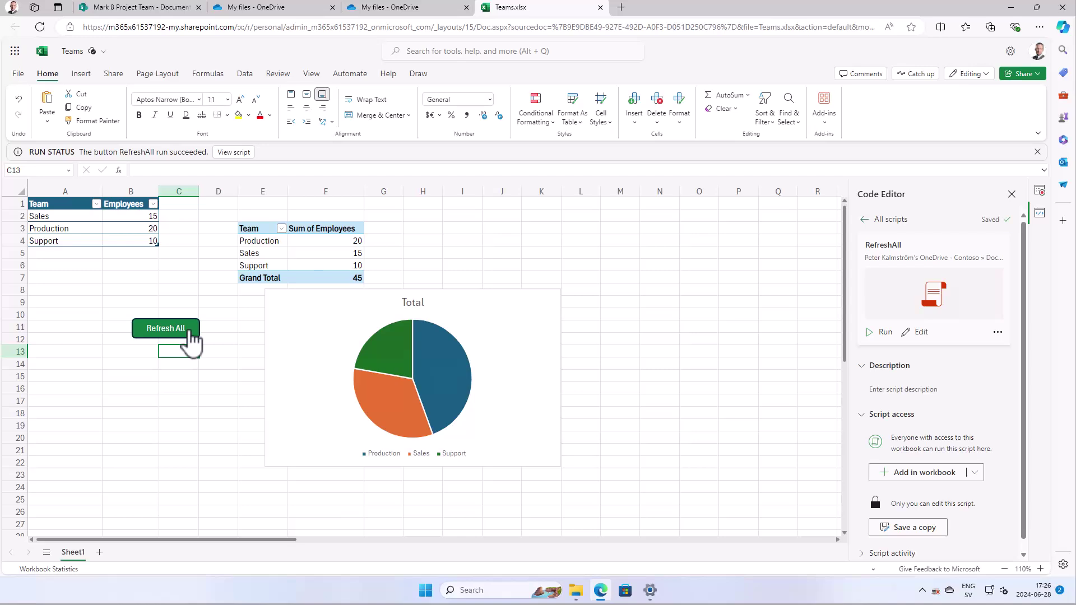
- Open the RefreshAll script in the Code Editor and widen the editor pane
left_click(915, 332)
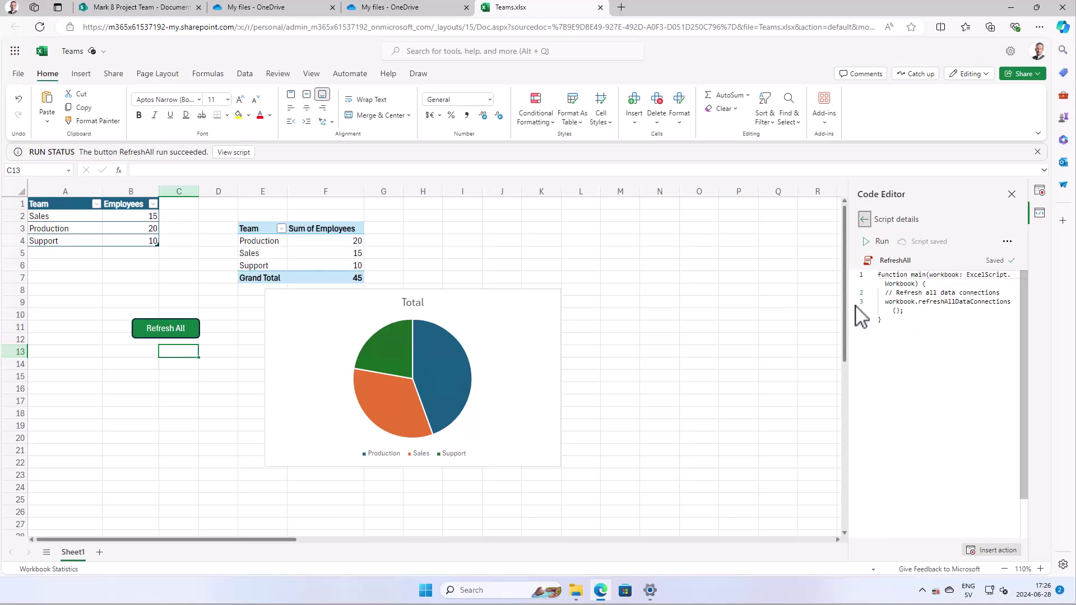
left_click_drag(850, 309, 662, 336)
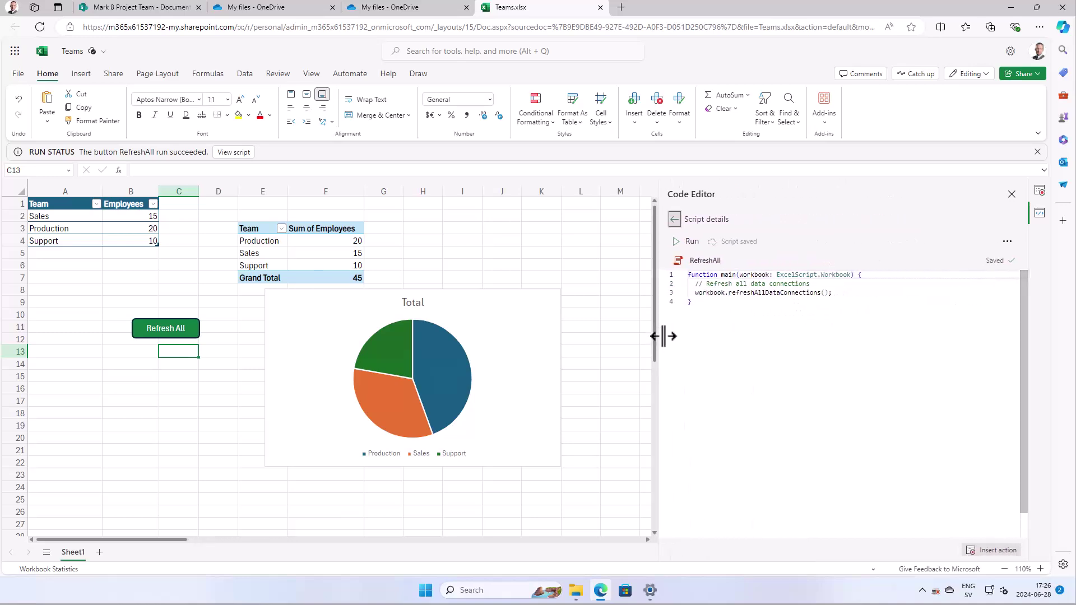
double_click(728, 274)
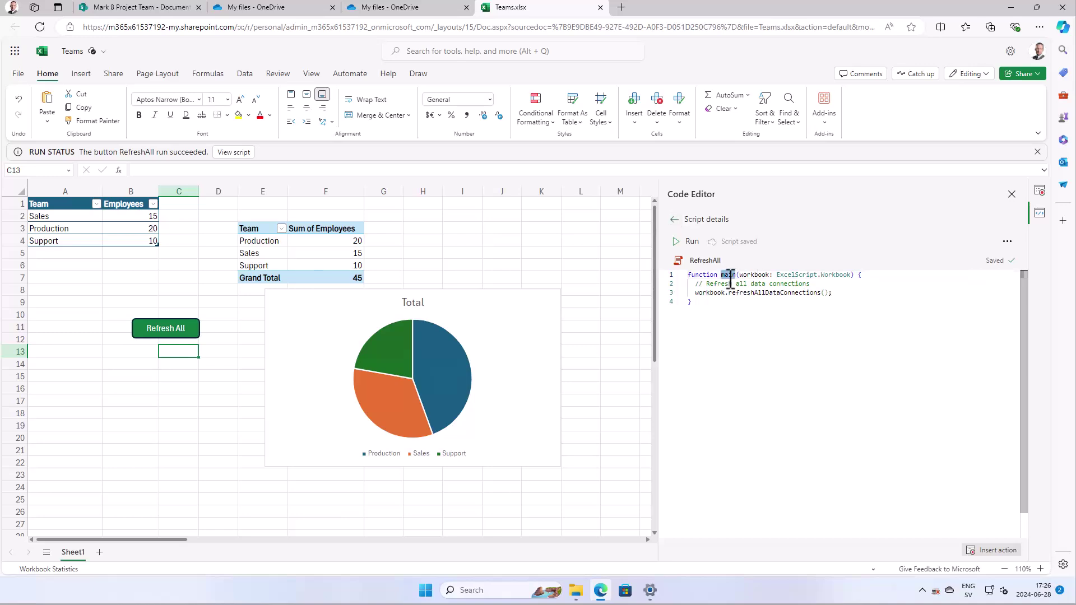
left_click(858, 301)
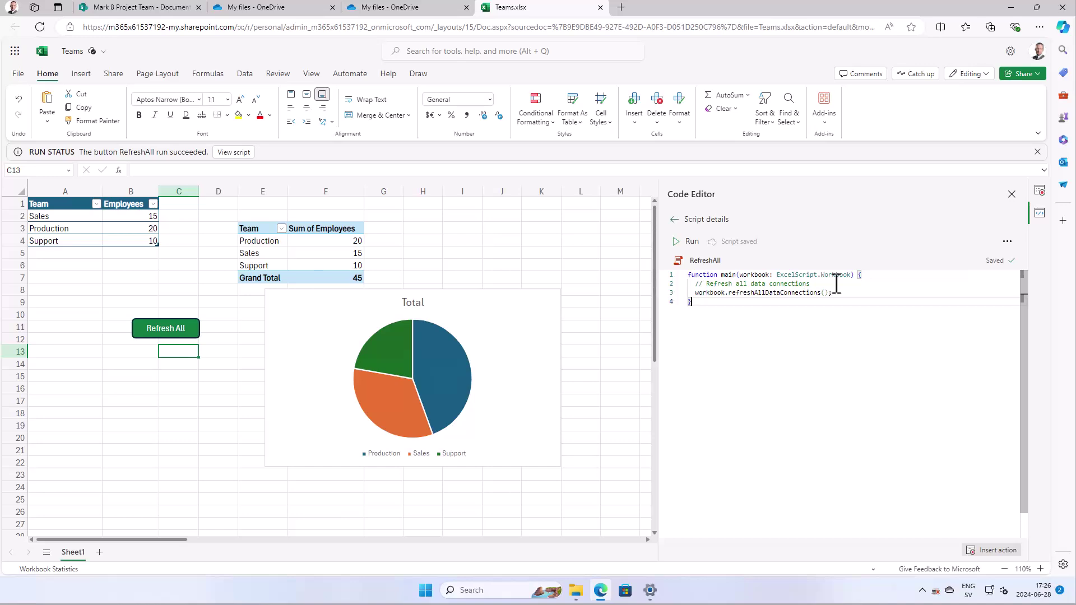
- Insert a new blank line after the refresh call, removing the trial 'workbook.' text
left_click(839, 292)
key("Return")
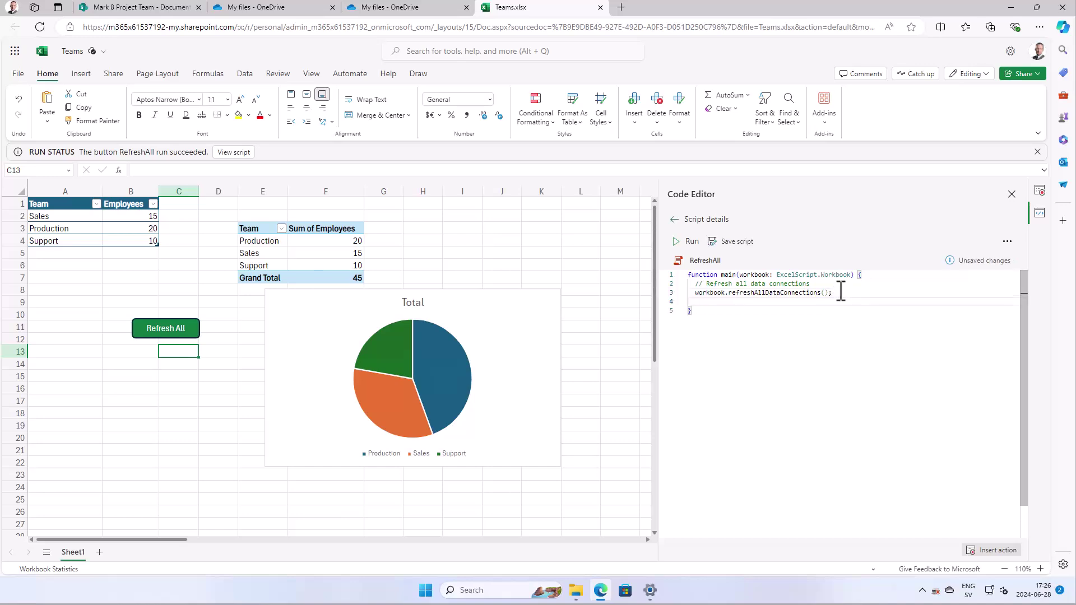
type("workbook.")
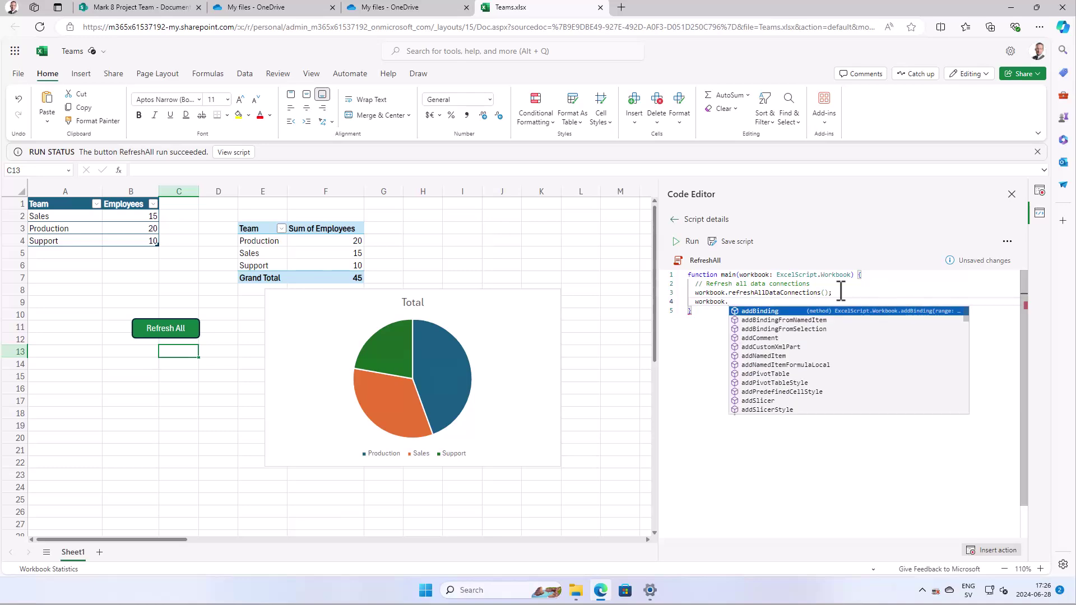
key("Down")
key("Down")
key("Down")
key("Down")
key("Down")
key("Down")
key("Down")
key("Down")
key("Down")
key("Down")
key("Down")
key("Down")
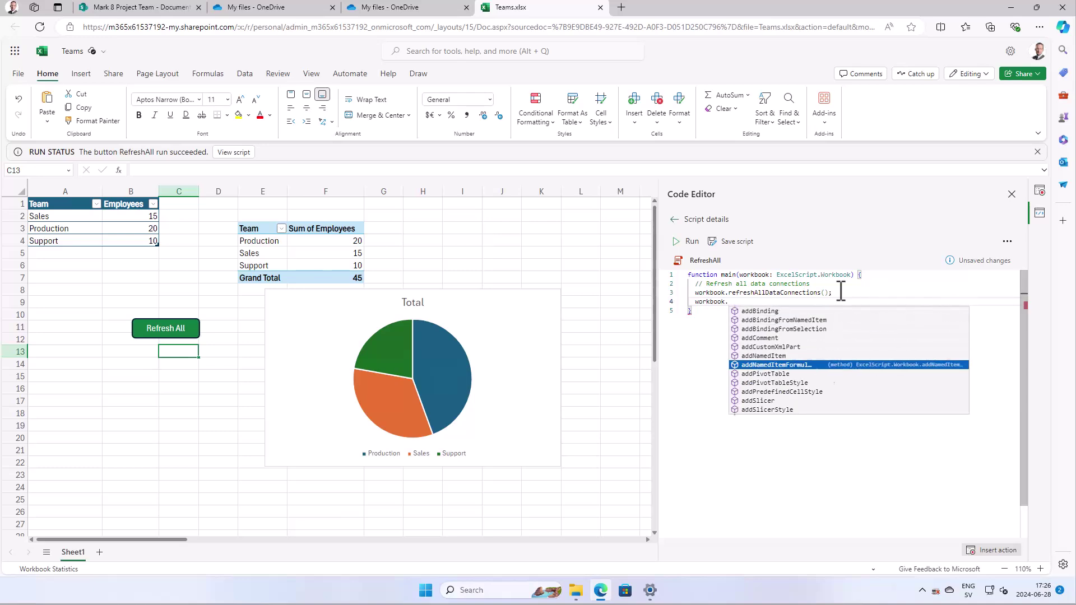
key("Down")
key("Down")
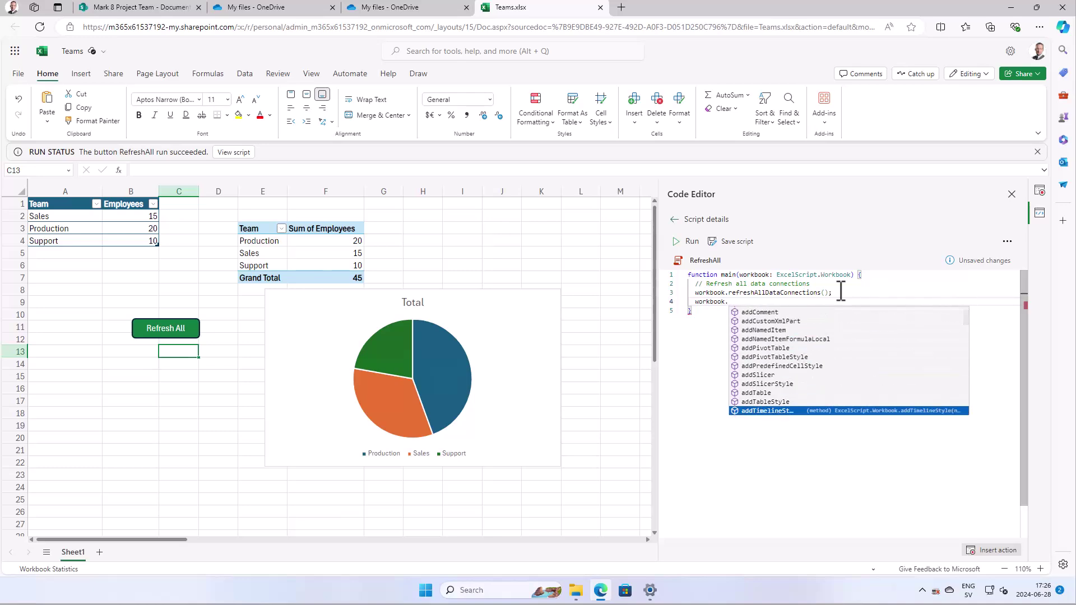
key("shift+Home")
key("BackSpace")
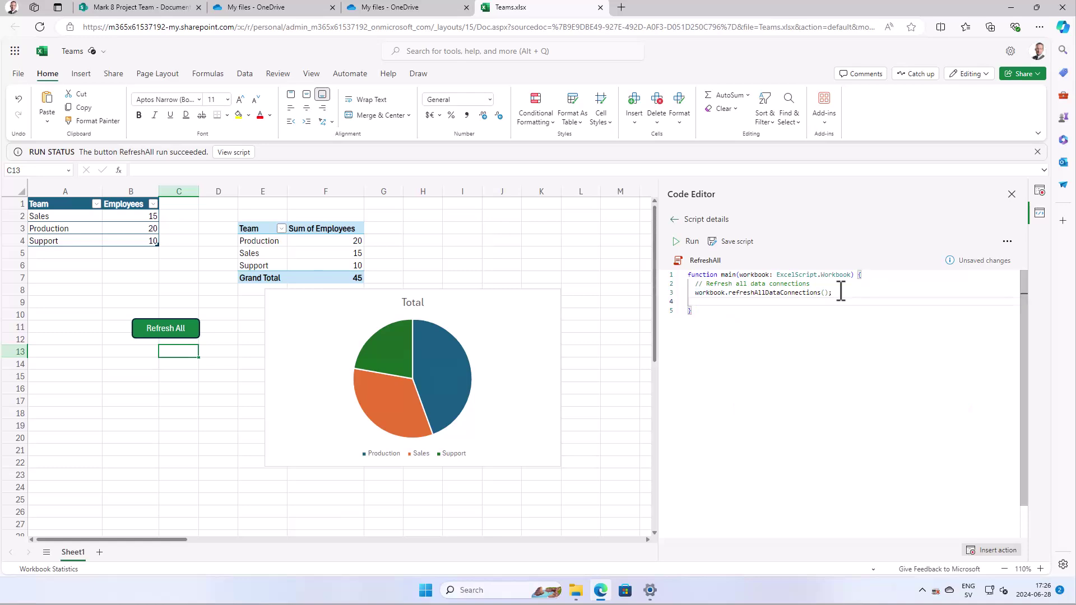